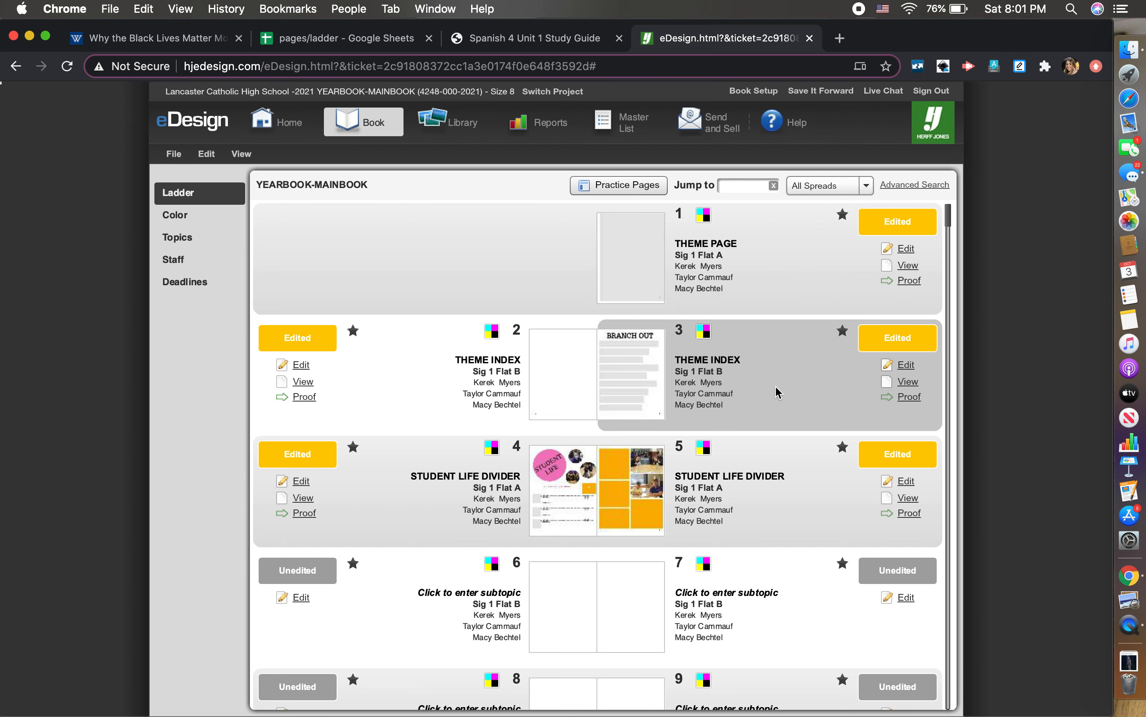
- Open the Book ladder view showing the yearbook mainbook's spreads
{"action": "left_click", "coordinate": [786, 396]}
- Move through the ladder until the HOCO spread, pages 10–11, is in view
{"action": "key", "text": "Down"}
{"action": "key", "text": "Down"}
{"action": "key", "text": "Down"}
{"action": "key", "text": "Down"}
{"action": "key", "text": "Down"}
{"action": "key", "text": "Down"}
{"action": "key", "text": "Down"}
{"action": "key", "text": "Down"}
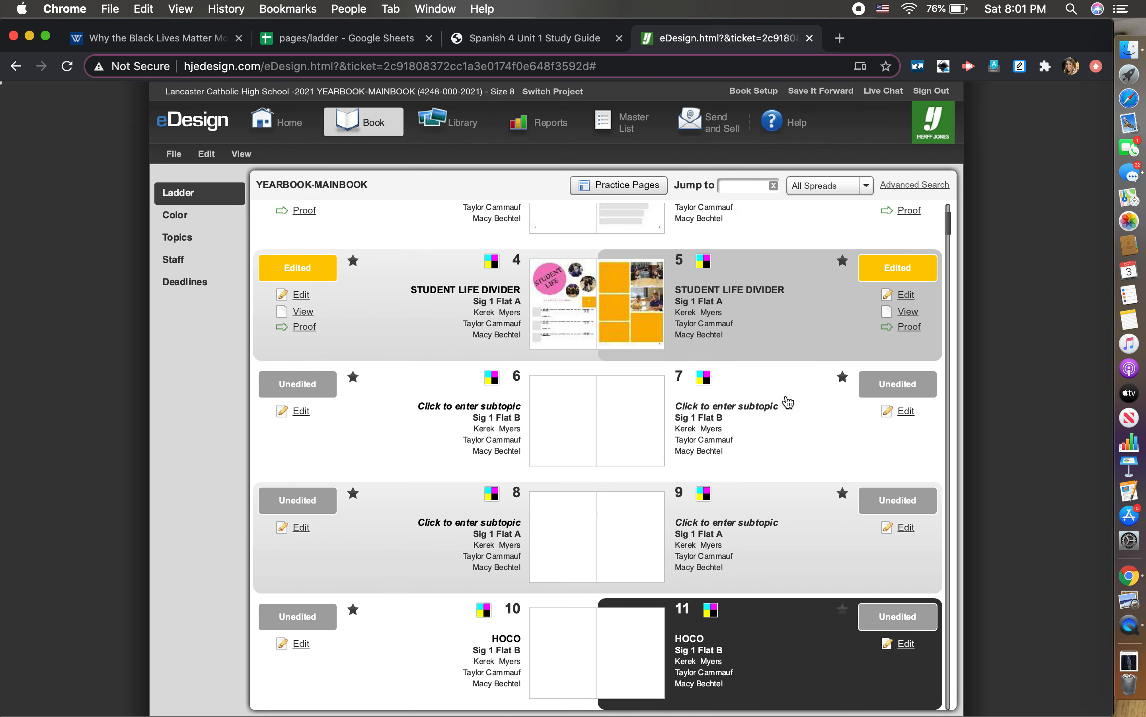
{"action": "key", "text": "Down"}
{"action": "key", "text": "Down"}
{"action": "key", "text": "Down"}
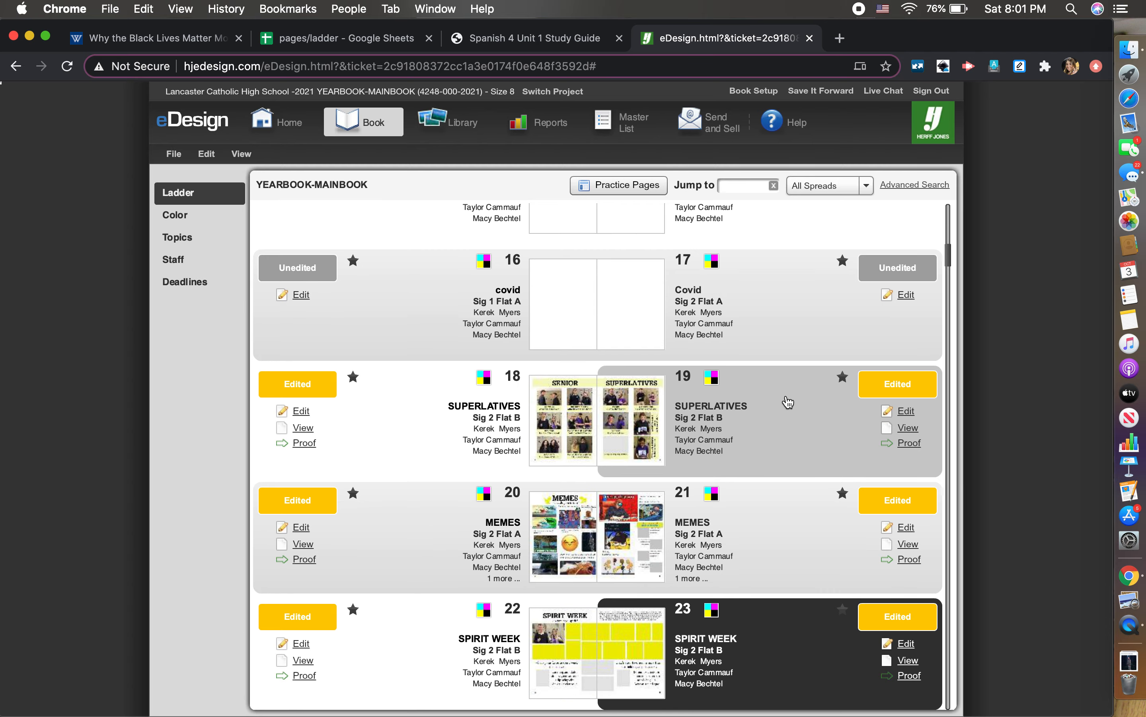
{"action": "key", "text": "Up"}
{"action": "key", "text": "Up"}
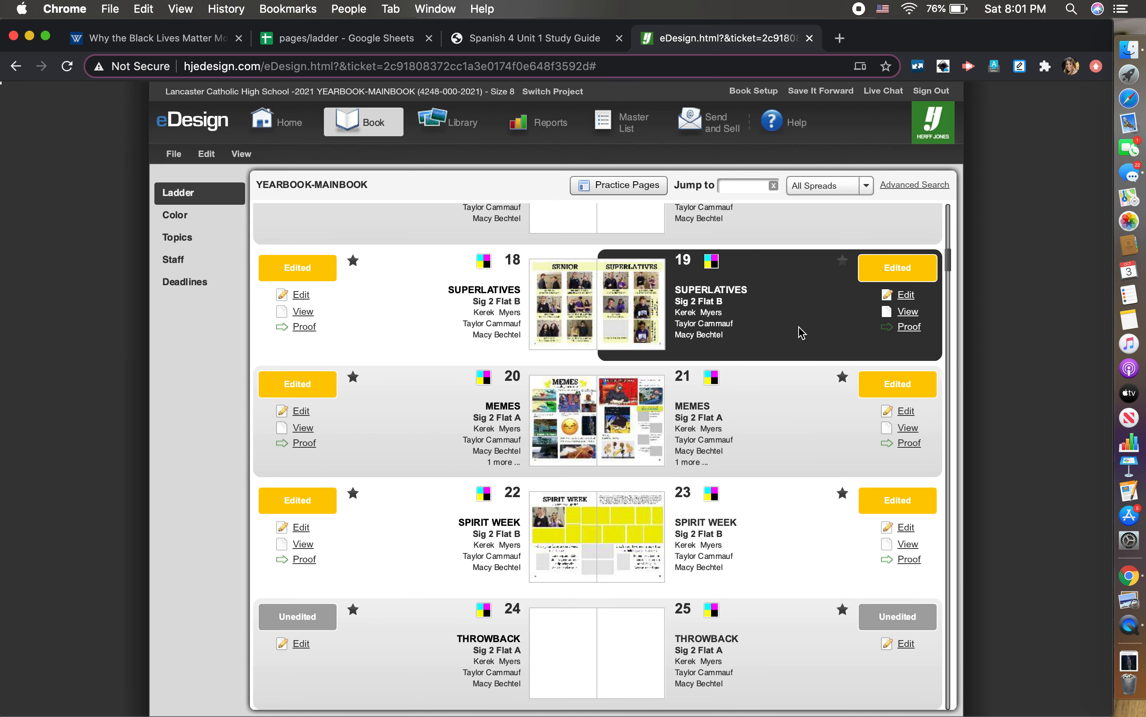
{"action": "scroll", "coordinate": [801, 333], "scroll_direction": "up", "scroll_amount": 4}
{"action": "scroll", "coordinate": [800, 333], "scroll_direction": "up", "scroll_amount": 15}
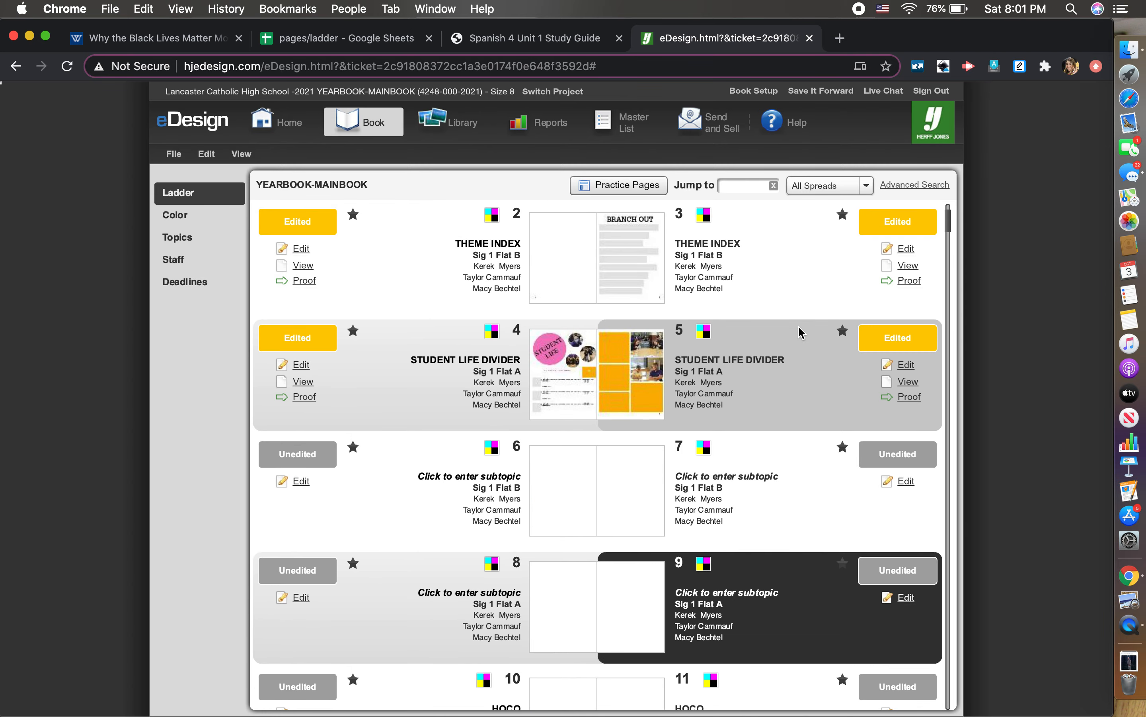
{"action": "scroll", "coordinate": [801, 640], "scroll_direction": "down", "scroll_amount": 2}
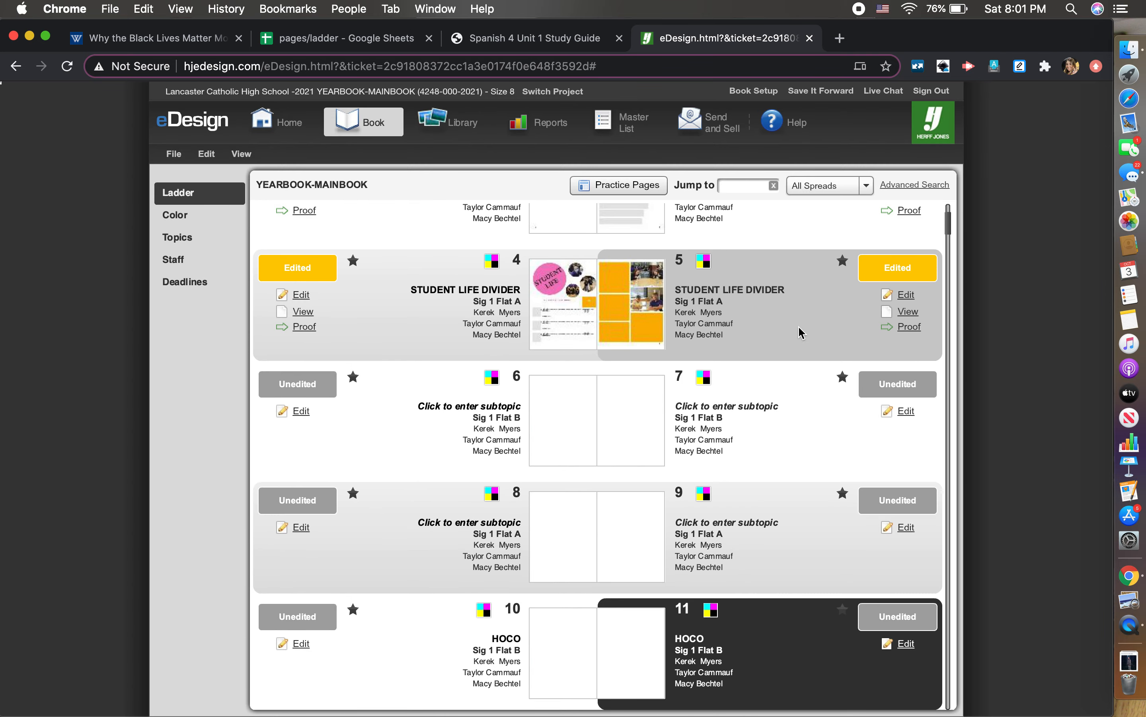
- Open spread 10–11 for editing with both pages unlocked, and pick the Text tool
{"action": "left_click", "coordinate": [301, 644]}
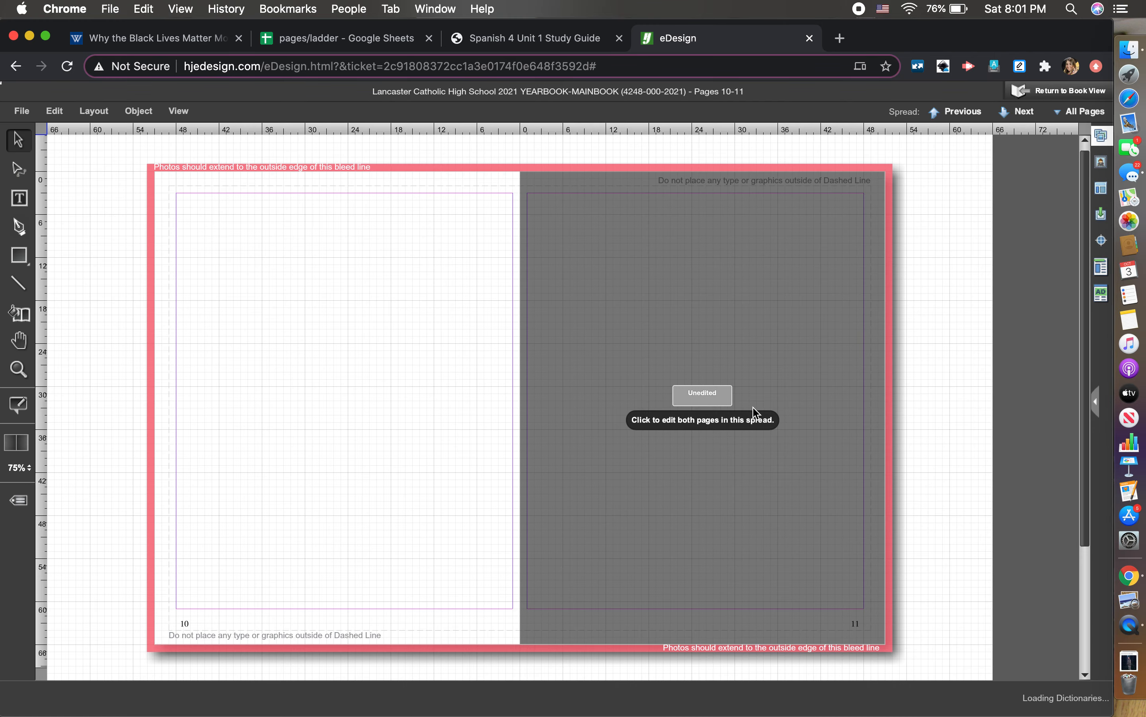
{"action": "left_click", "coordinate": [682, 429]}
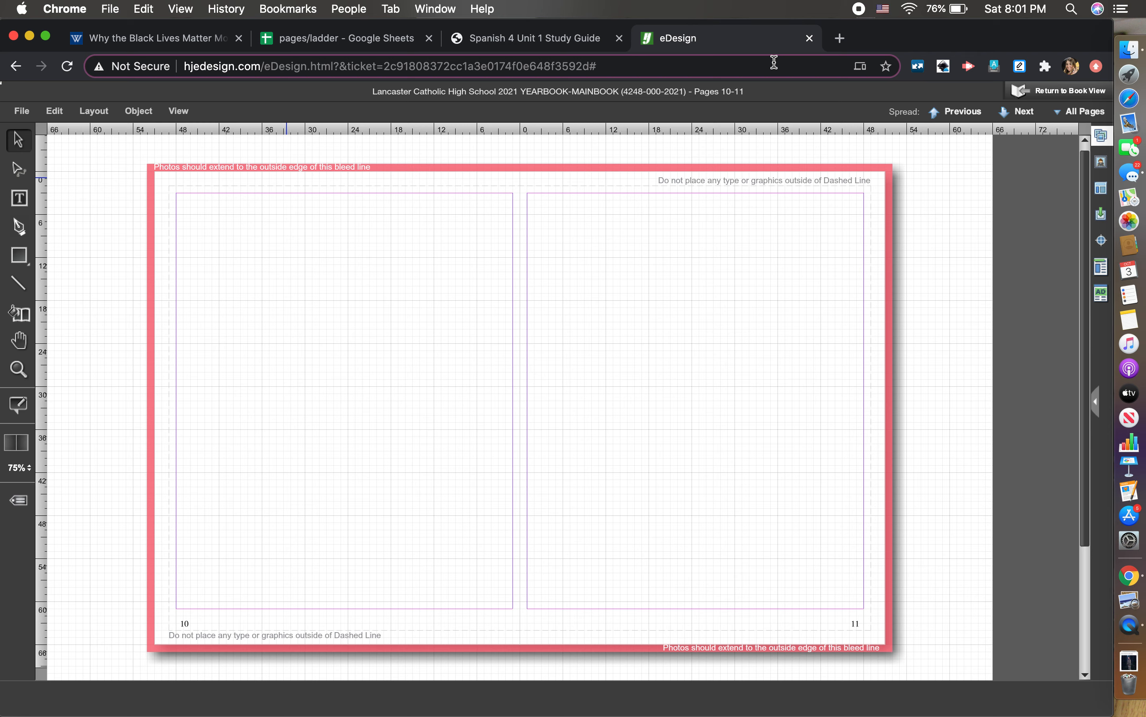
{"action": "left_click", "coordinate": [22, 192]}
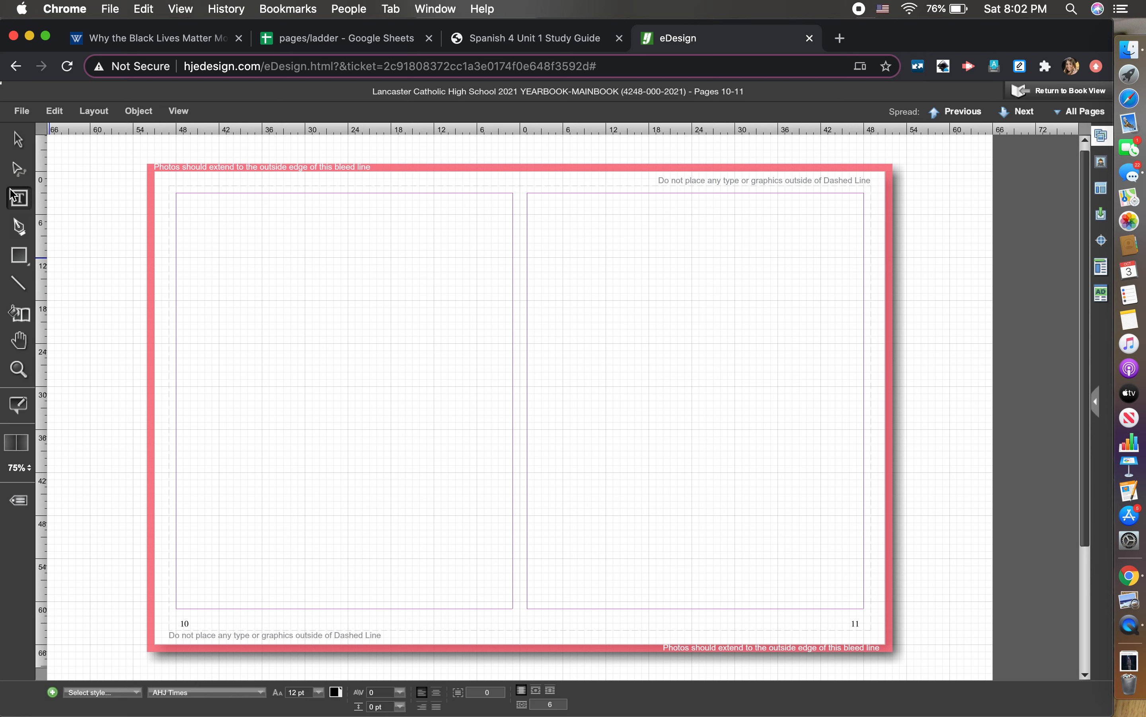
{"action": "left_click", "coordinate": [20, 198]}
{"action": "left_click", "coordinate": [20, 199]}
- Draw a text frame across the top of page 10 and select its placeholder text
{"action": "left_click_drag", "start_coordinate": [171, 190], "coordinate": [521, 257]}
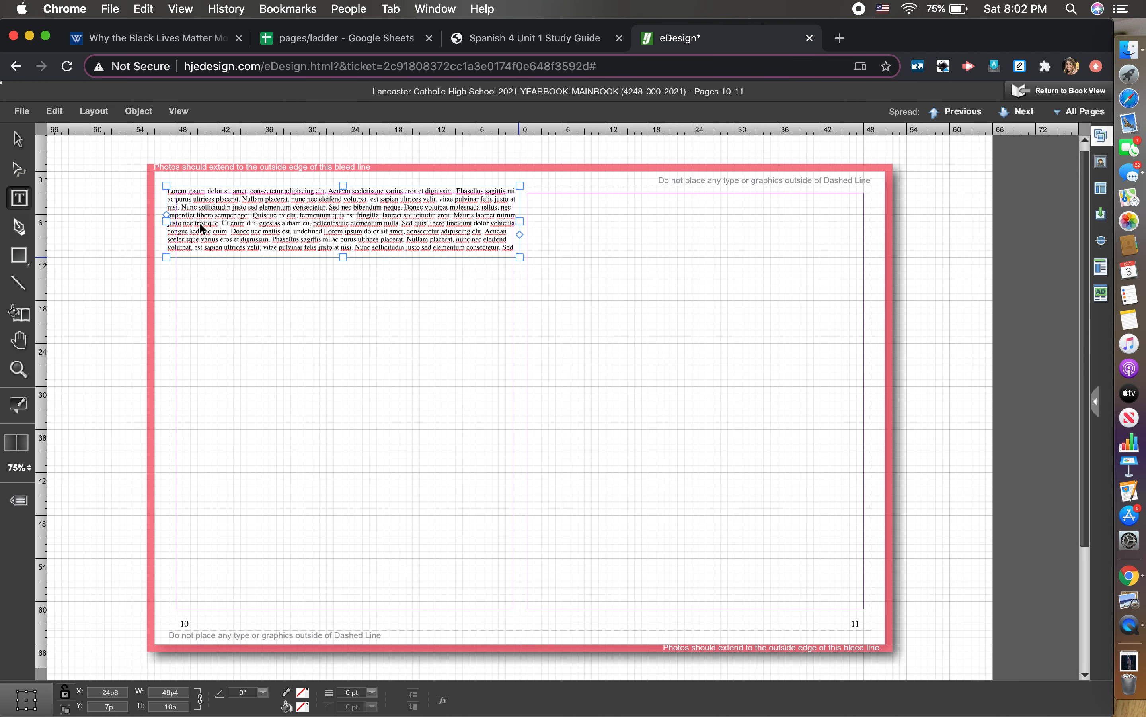
{"action": "left_click_drag", "start_coordinate": [167, 221], "coordinate": [167, 221]}
{"action": "left_click", "coordinate": [510, 310]}
{"action": "left_click", "coordinate": [511, 255]}
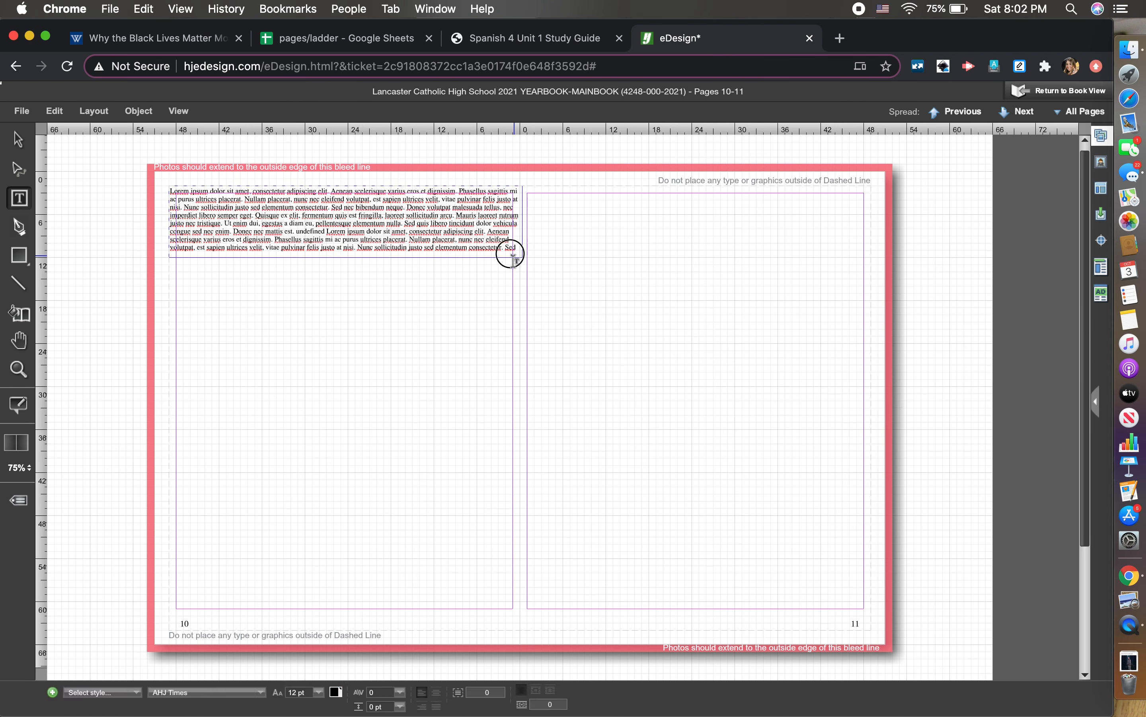
{"action": "left_click", "coordinate": [523, 221]}
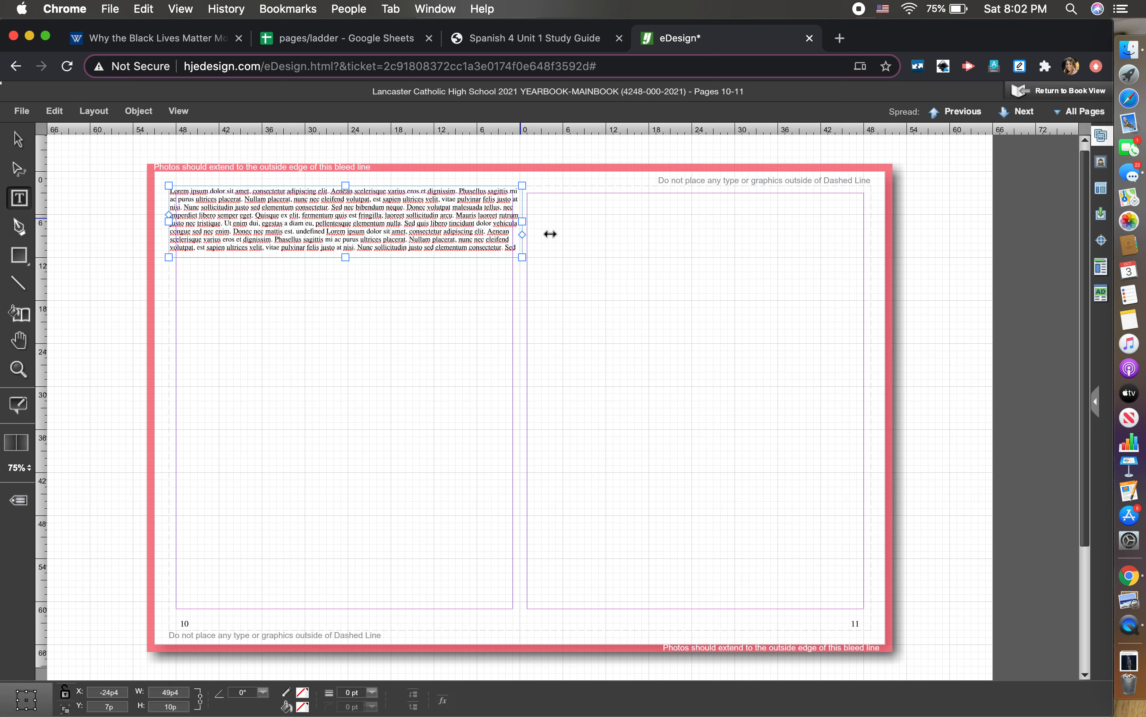
{"action": "left_click", "coordinate": [558, 248]}
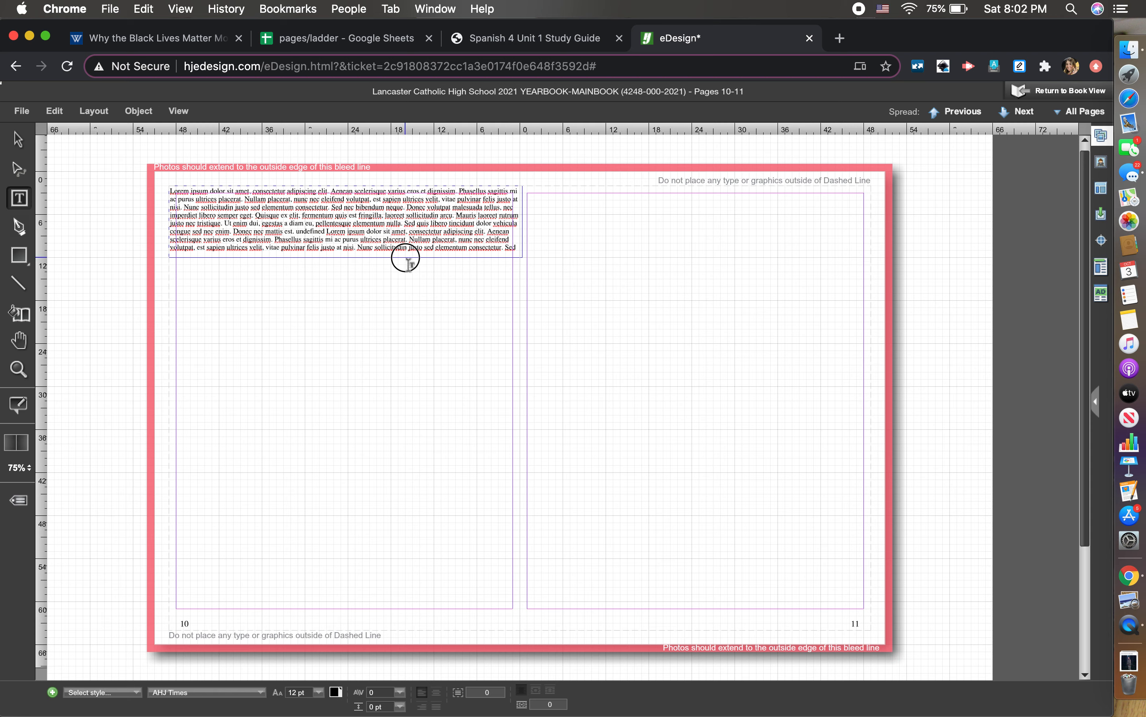
{"action": "left_click", "coordinate": [396, 257]}
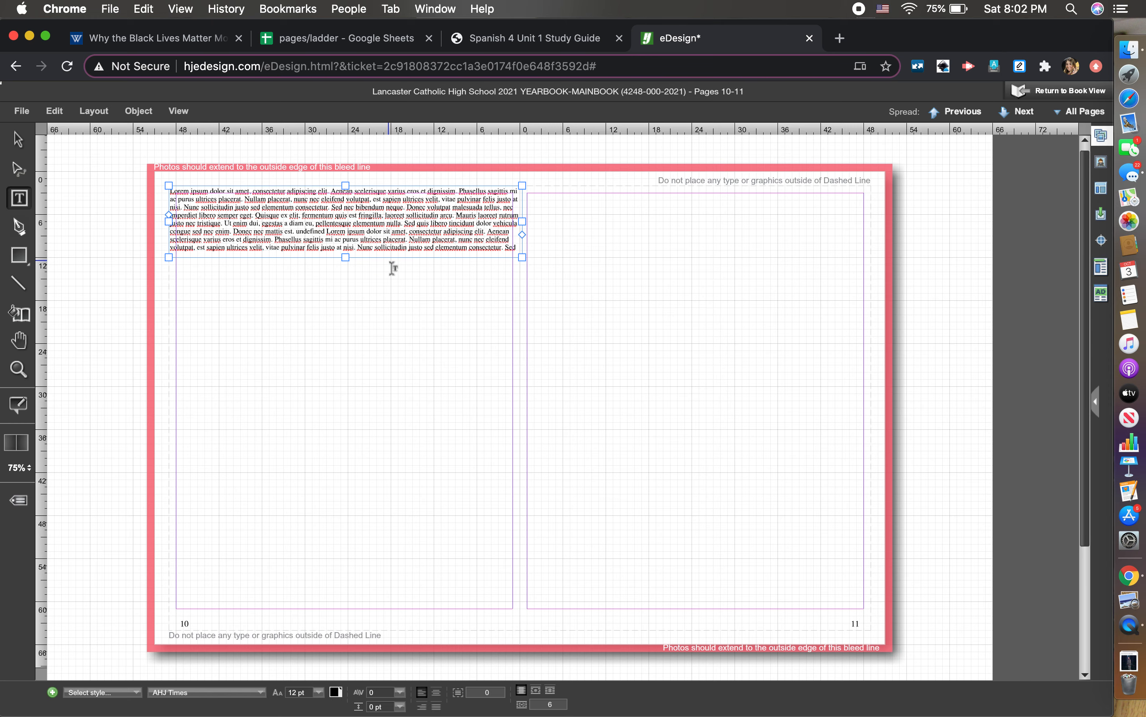
{"action": "triple_click", "coordinate": [393, 237]}
- Replace the placeholder text with the word HOMECOMING
{"action": "key", "text": "BackSpace"}
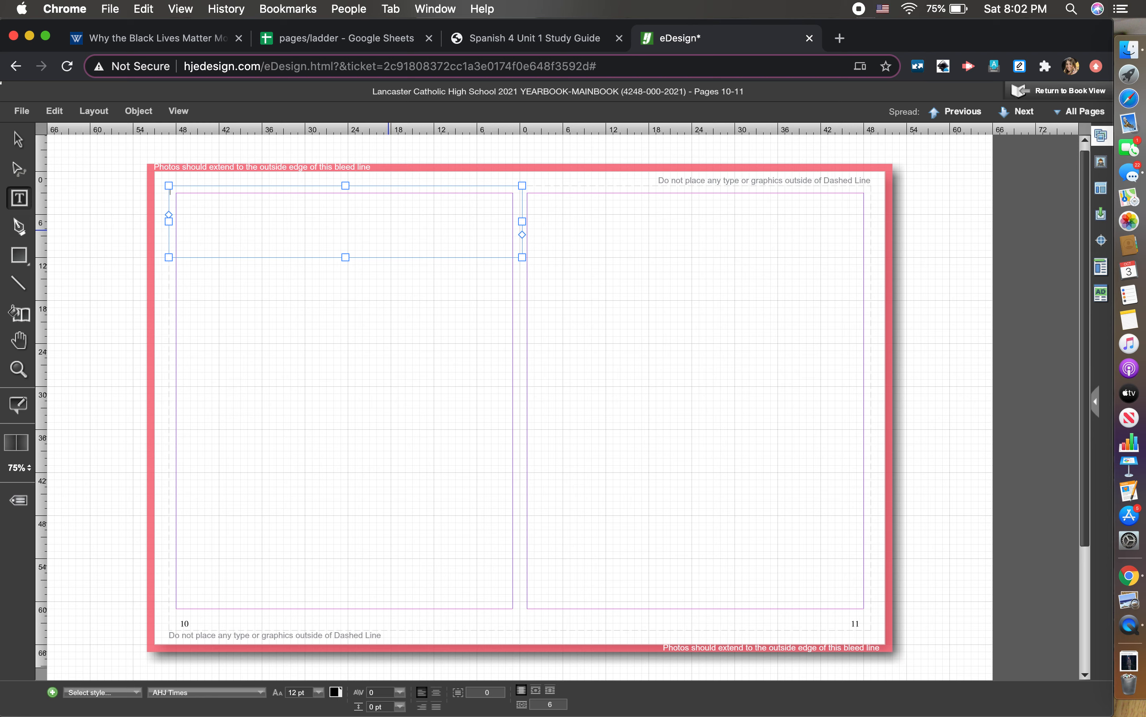
{"action": "type", "text": "HOMECOMING"}
{"action": "key", "text": "super+a"}
- Reselect all of the HOMECOMING text and bring up the text style list
{"action": "left_click", "coordinate": [137, 694]}
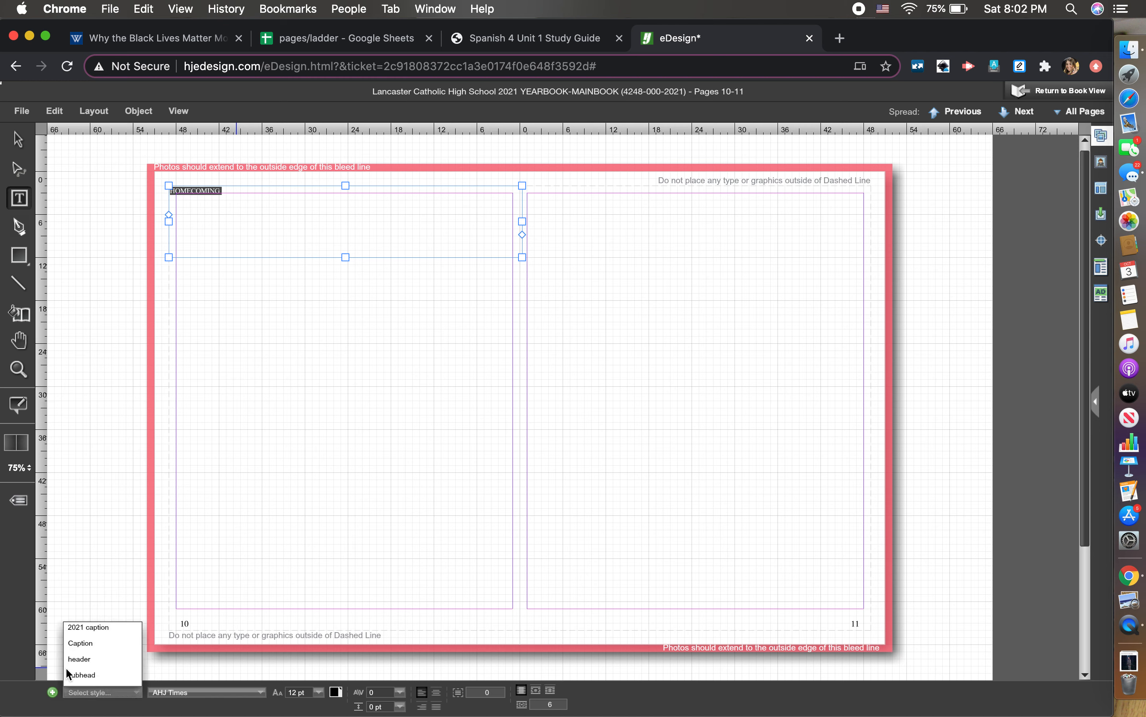
{"action": "left_click", "coordinate": [176, 602]}
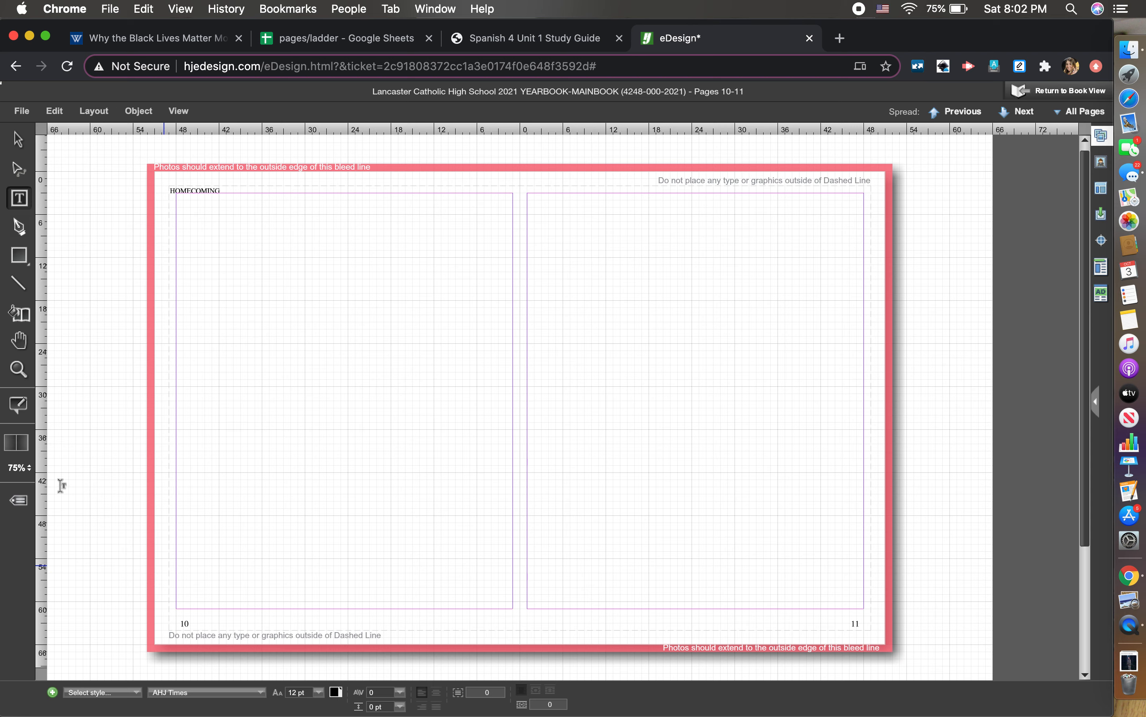
{"action": "left_click", "coordinate": [19, 139]}
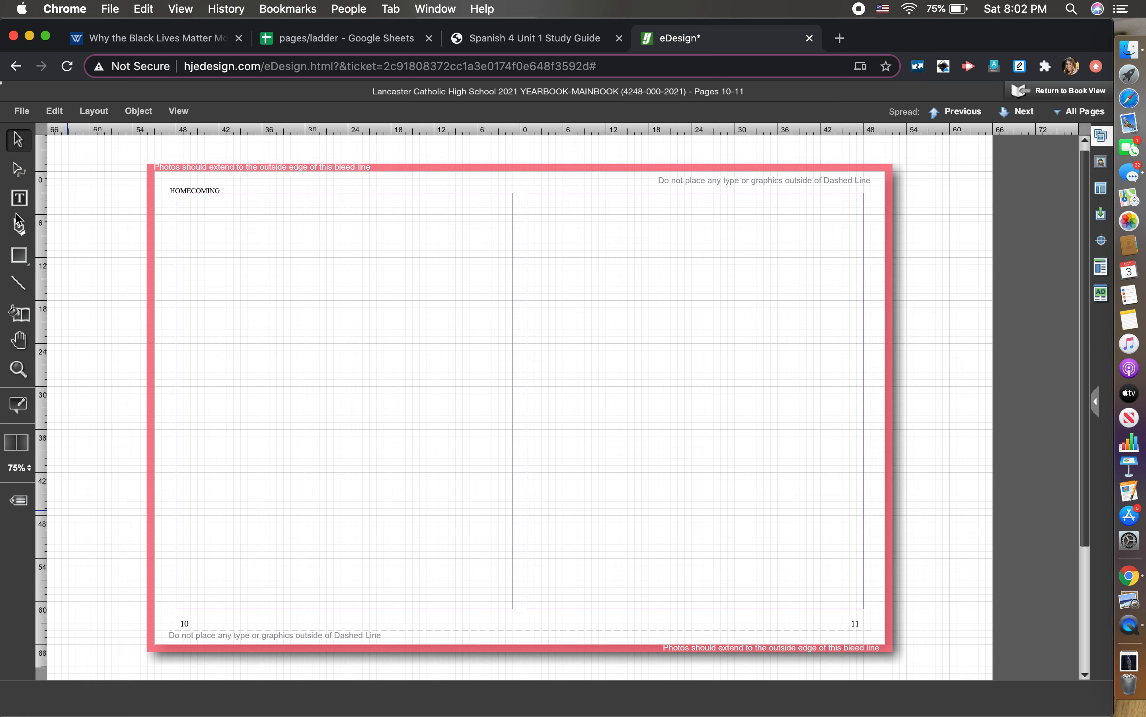
{"action": "left_click", "coordinate": [228, 223]}
{"action": "left_click", "coordinate": [19, 198]}
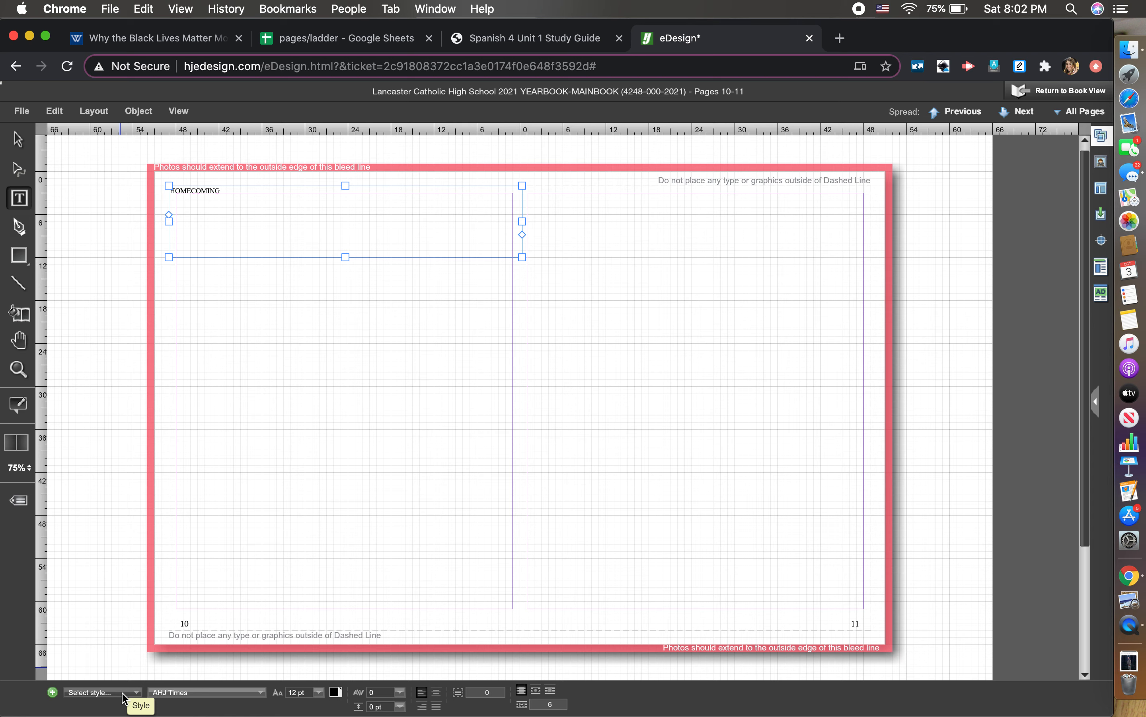
{"action": "left_click", "coordinate": [124, 694]}
{"action": "left_click", "coordinate": [211, 221]}
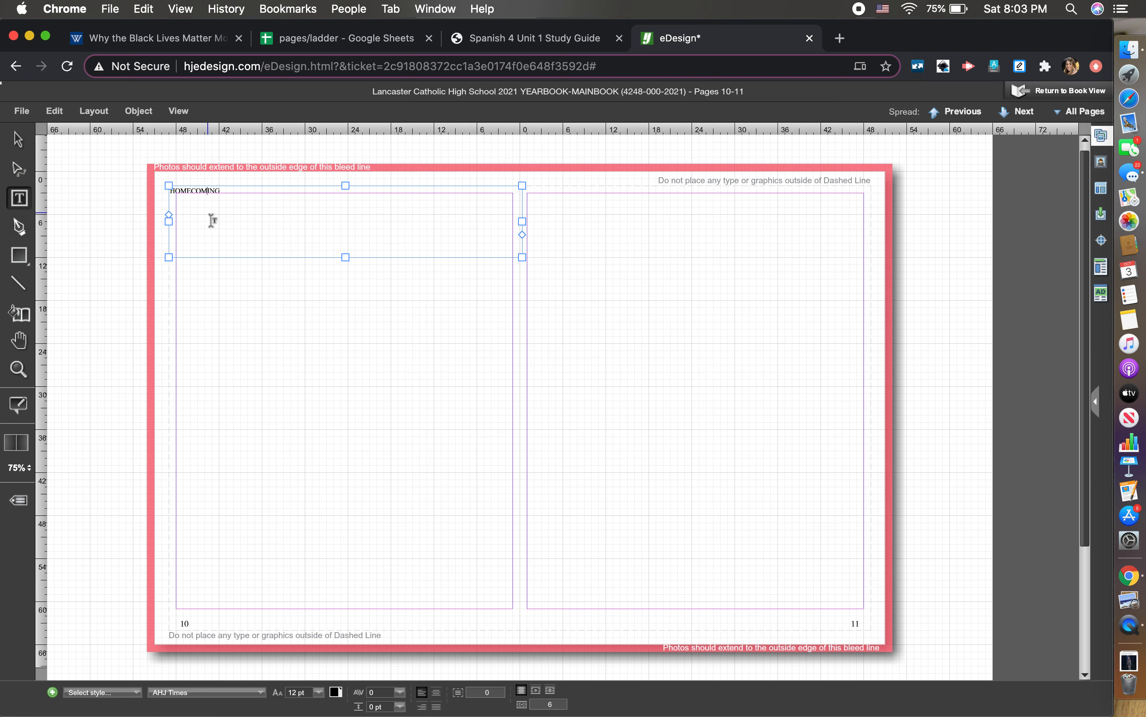
{"action": "key", "text": "super+a"}
{"action": "left_click", "coordinate": [98, 693]}
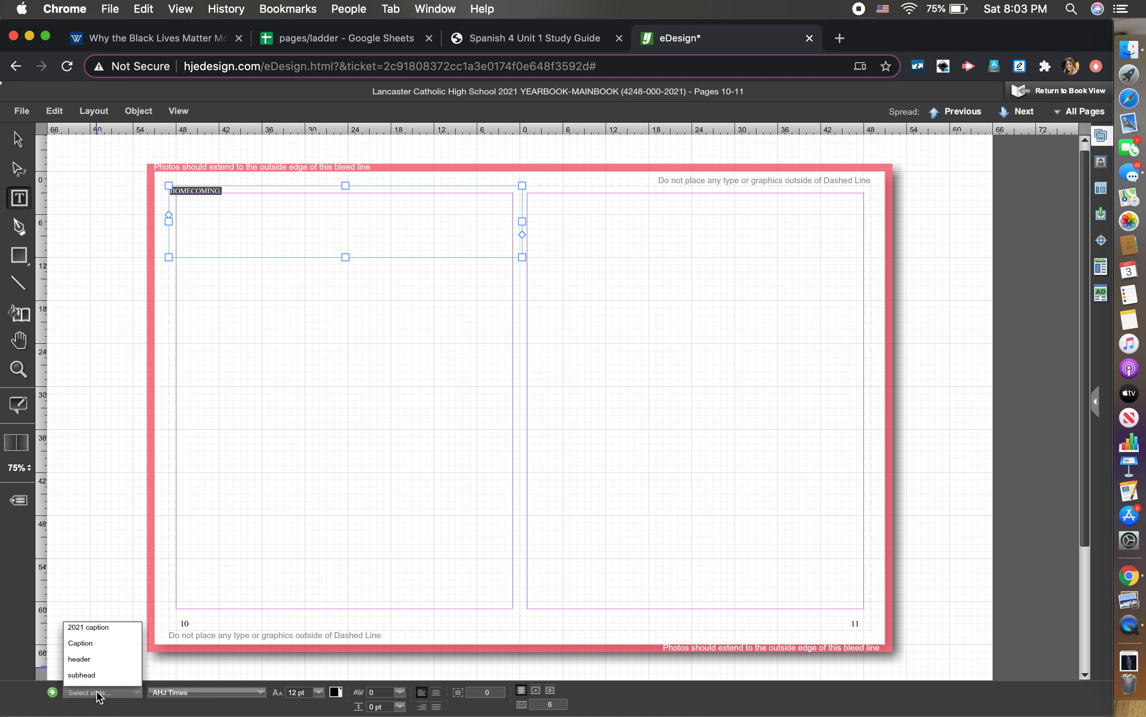
- Apply the 65 pt AHJ Glytus Bold header style to HOMECOMING and centre it
{"action": "left_click", "coordinate": [80, 663]}
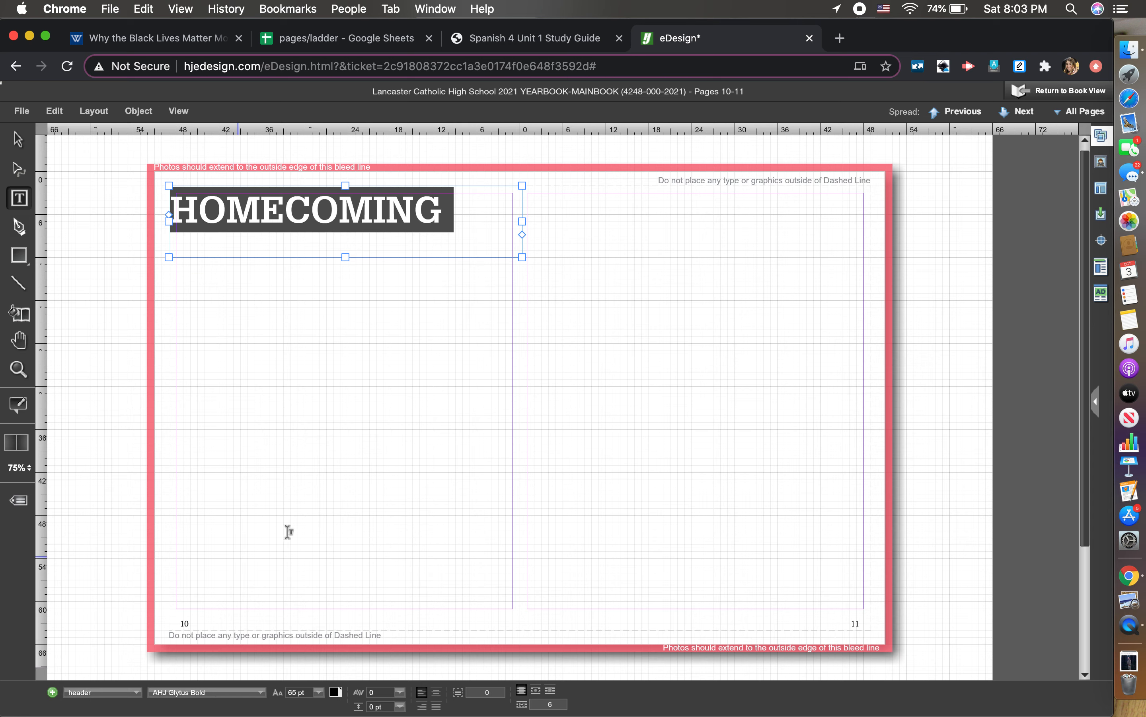
{"action": "left_click", "coordinate": [436, 691]}
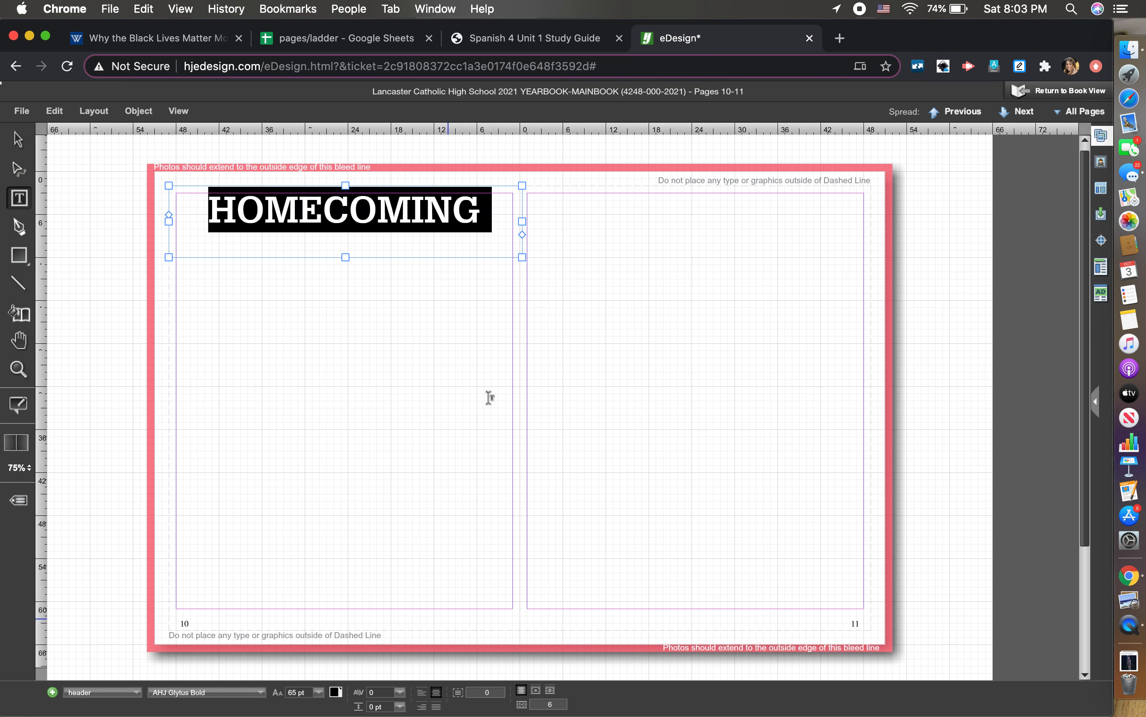
{"action": "left_click", "coordinate": [493, 385]}
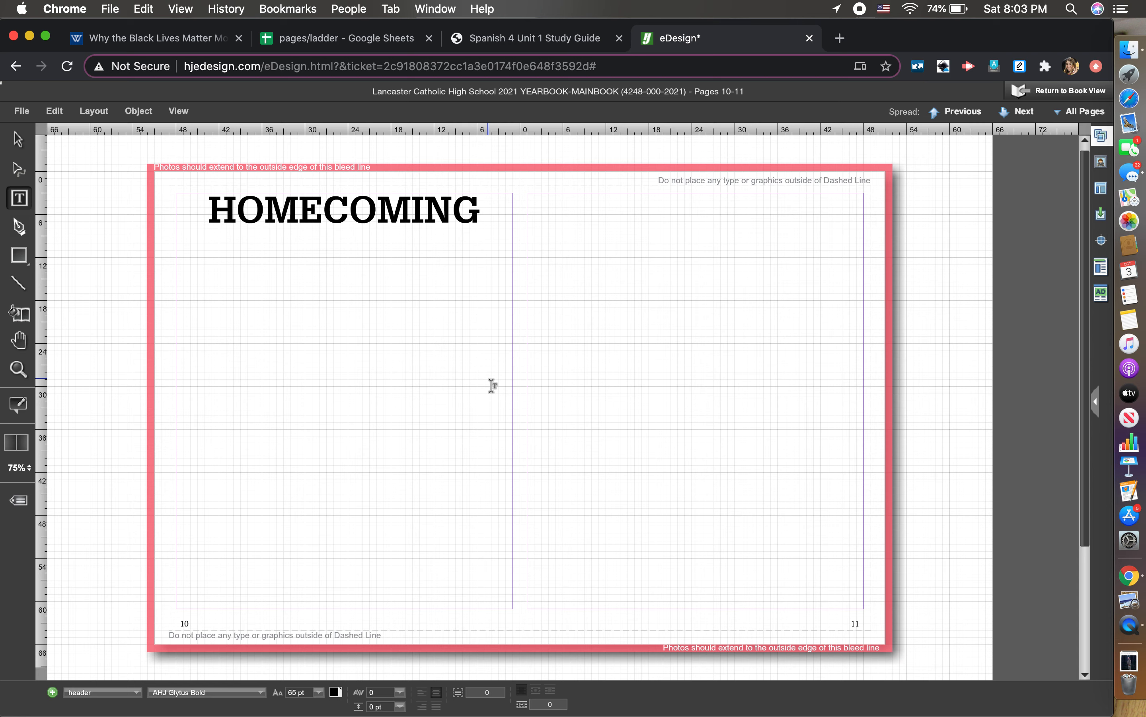
- Trim the HOMECOMING frame's top and bottom edges to fit the headline, about 6p tall
{"action": "left_click", "coordinate": [18, 140]}
{"action": "left_click", "coordinate": [303, 224]}
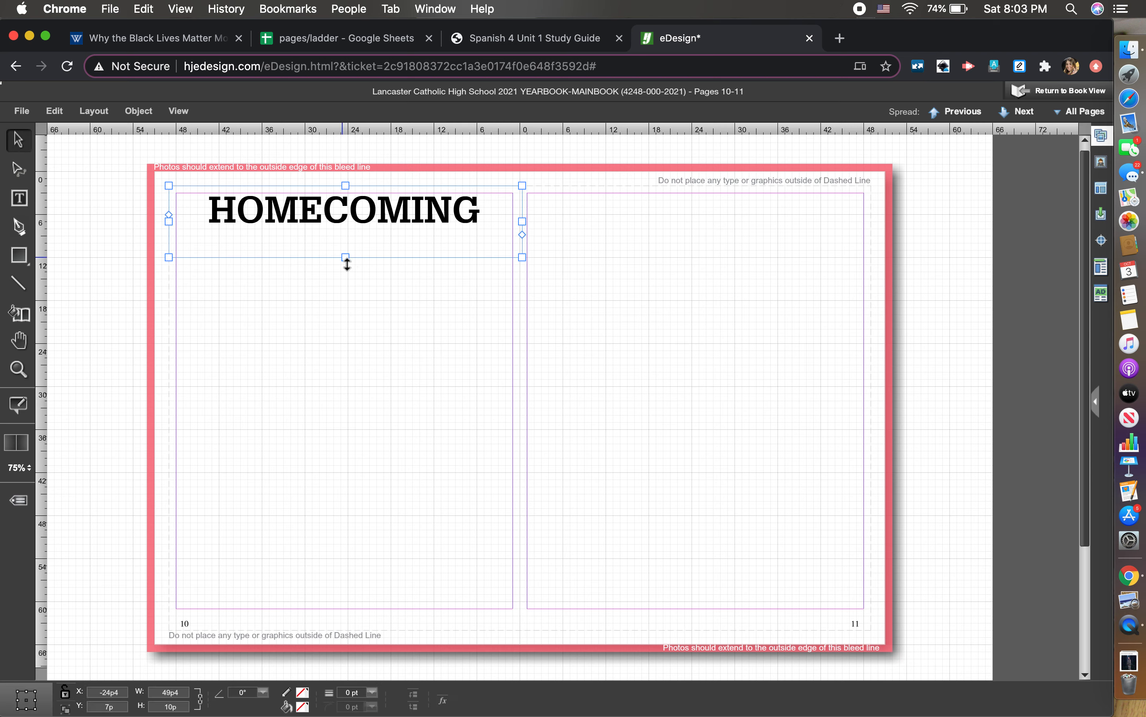
{"action": "left_click_drag", "start_coordinate": [348, 264], "coordinate": [349, 242]}
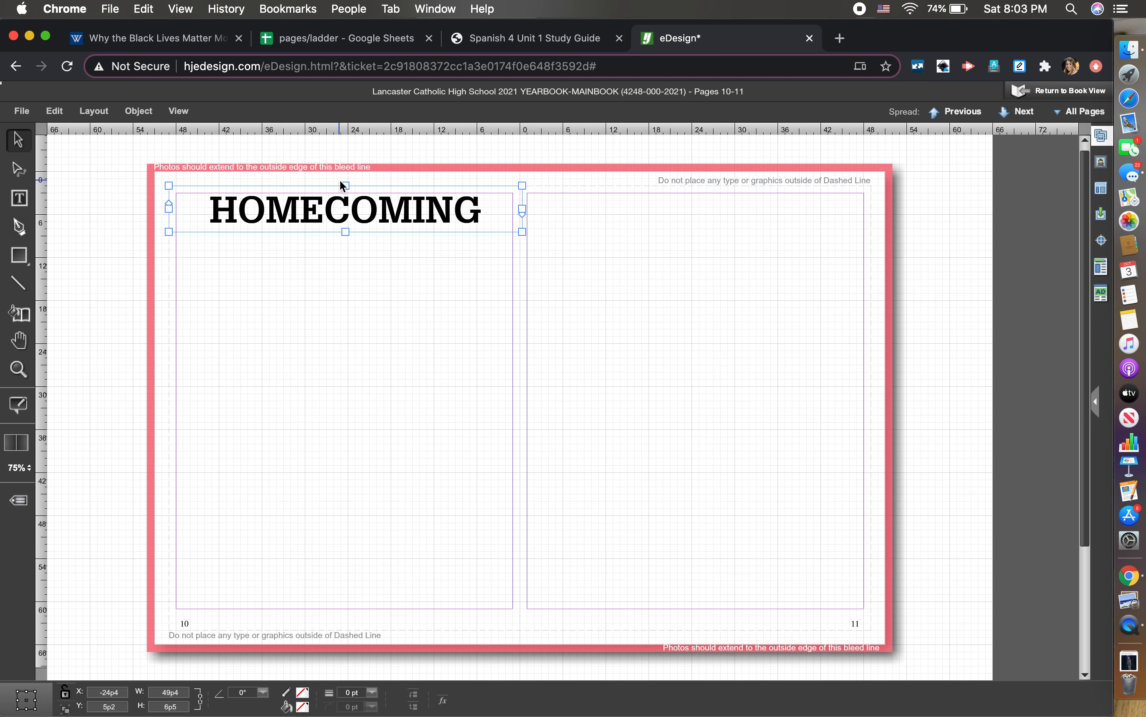
{"action": "left_click_drag", "start_coordinate": [346, 185], "coordinate": [346, 181]}
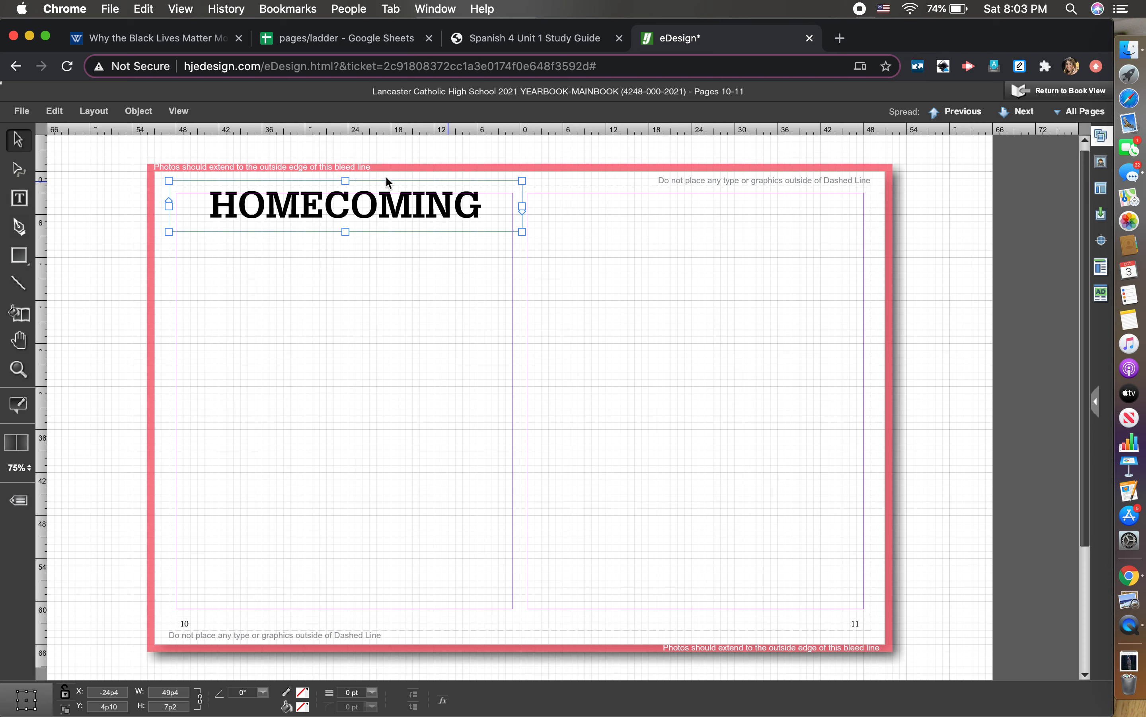
{"action": "left_click", "coordinate": [345, 180]}
{"action": "left_click_drag", "start_coordinate": [346, 181], "coordinate": [346, 178]}
{"action": "left_click", "coordinate": [718, 245]}
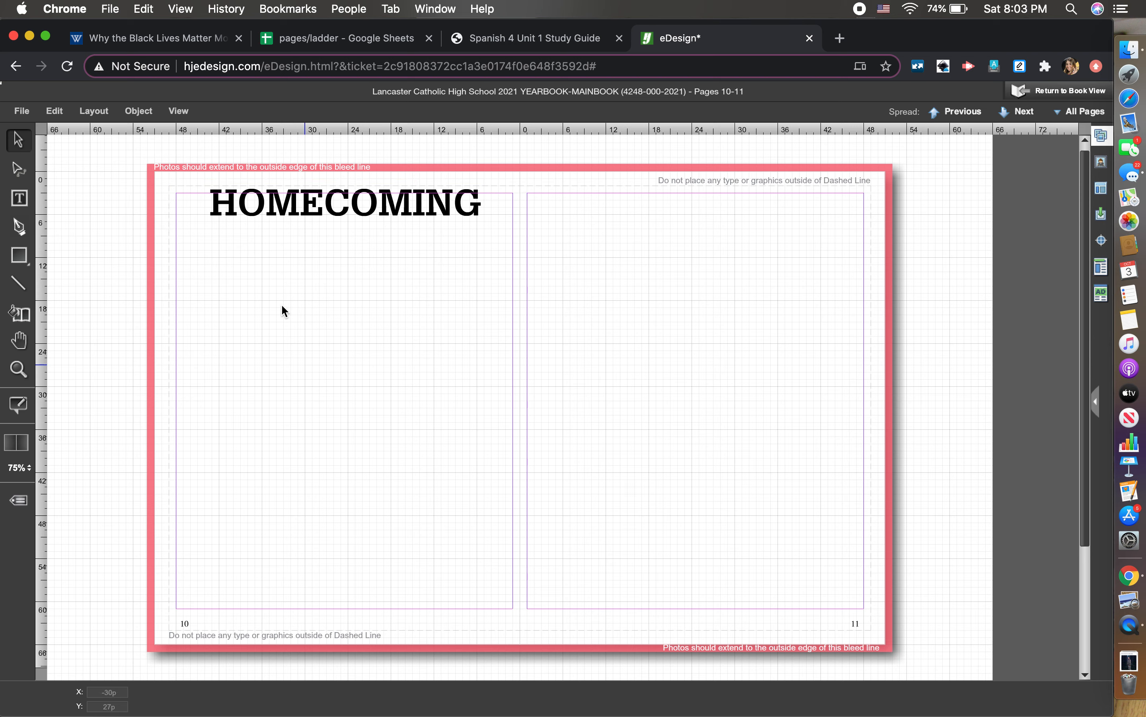
{"action": "left_click", "coordinate": [222, 225]}
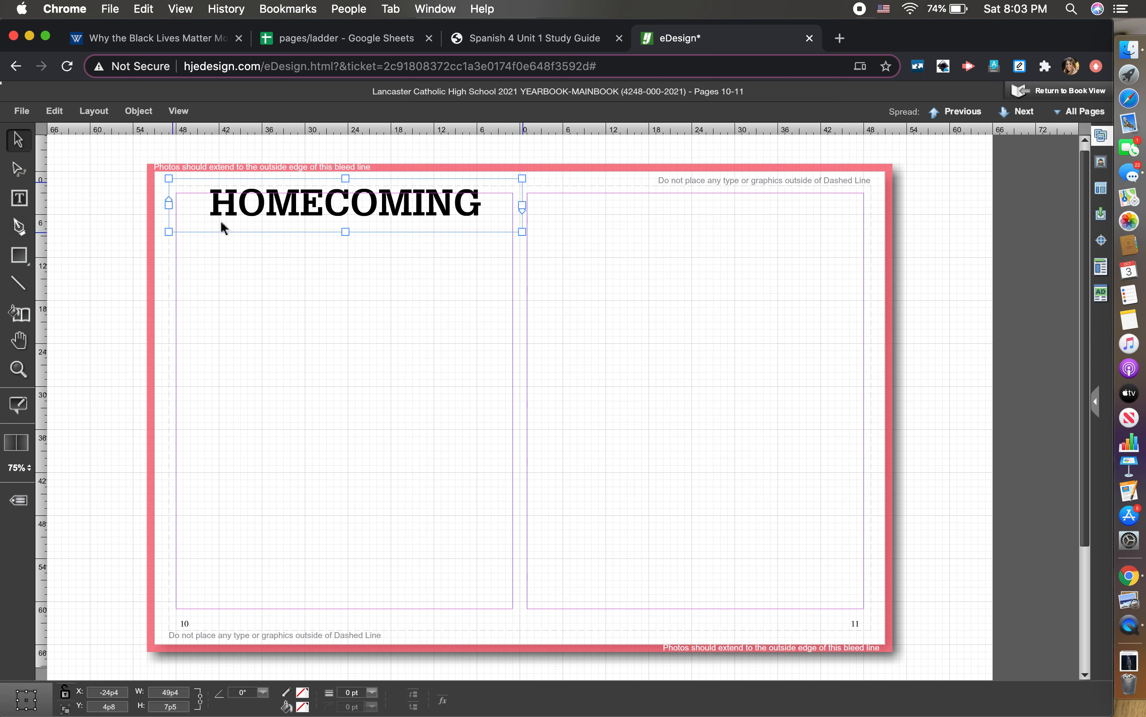
{"action": "left_click_drag", "start_coordinate": [345, 232], "coordinate": [354, 228]}
{"action": "left_click", "coordinate": [317, 271]}
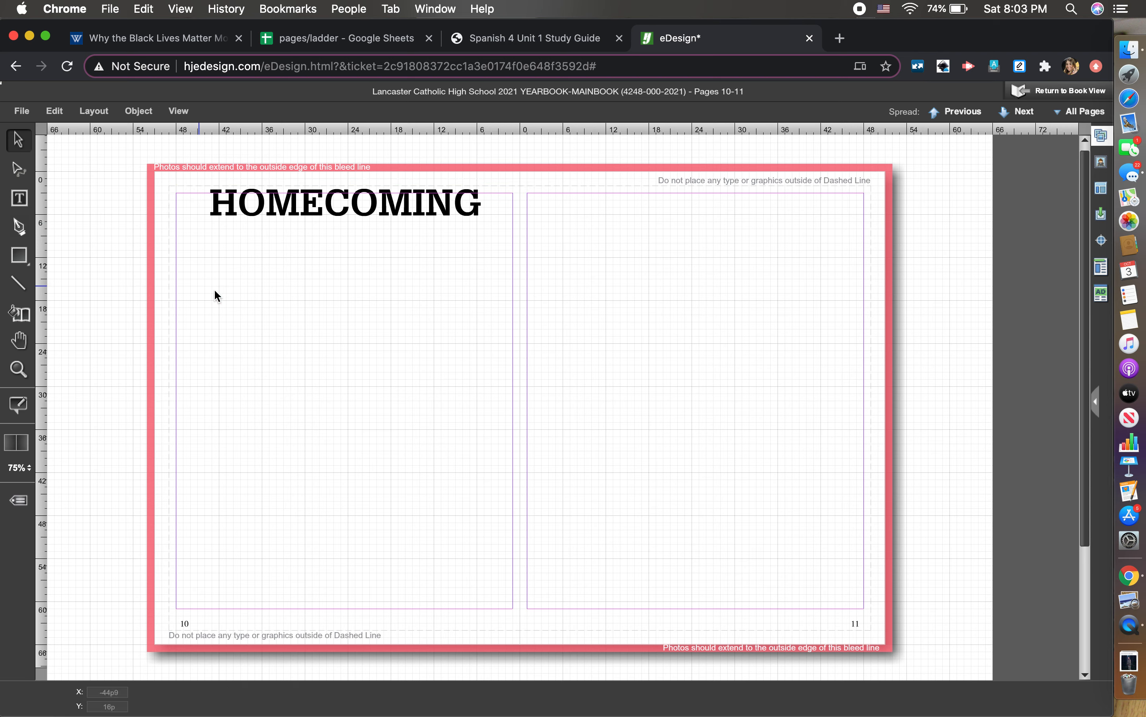
{"action": "left_click", "coordinate": [20, 204]}
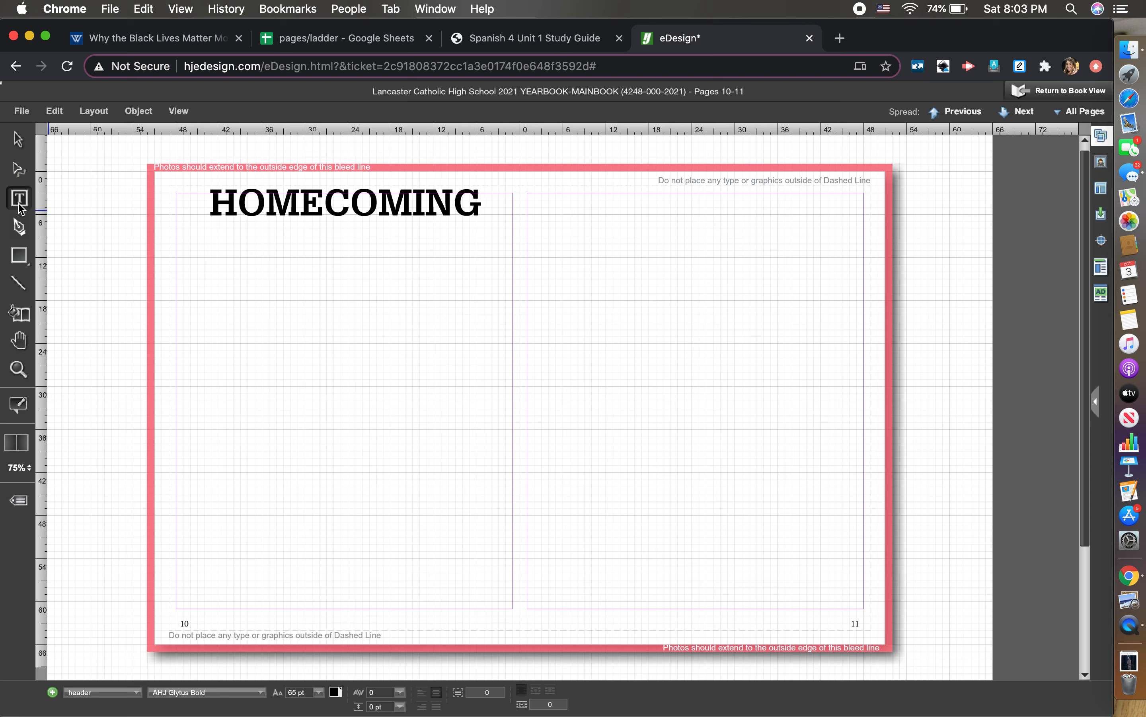
- Draw a text frame just below HOMECOMING and apply the subhead style
{"action": "left_click", "coordinate": [19, 199]}
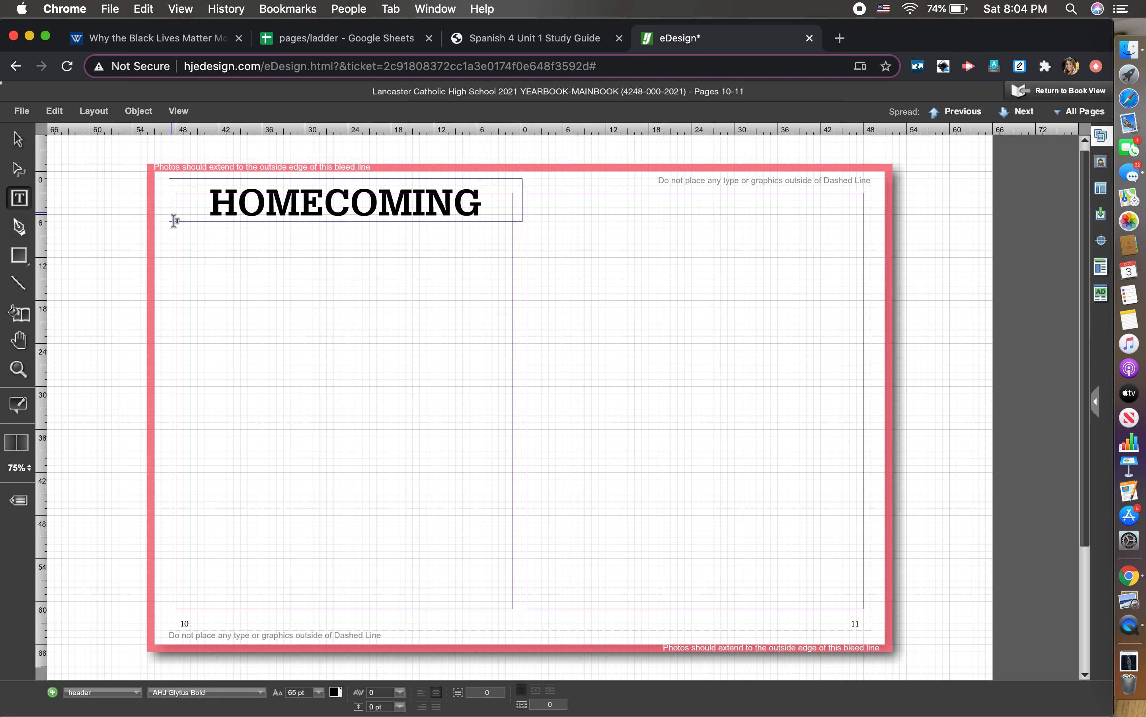
{"action": "left_click_drag", "start_coordinate": [166, 214], "coordinate": [520, 245]}
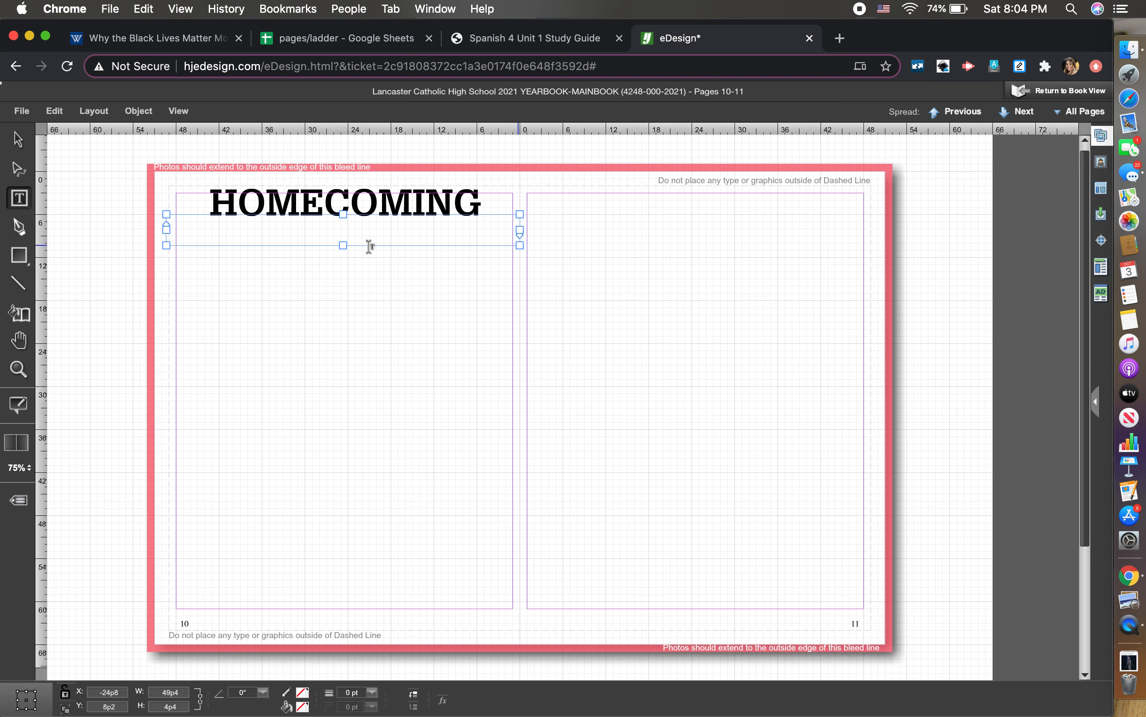
{"action": "left_click_drag", "start_coordinate": [167, 229], "coordinate": [169, 229]}
{"action": "left_click", "coordinate": [246, 243]}
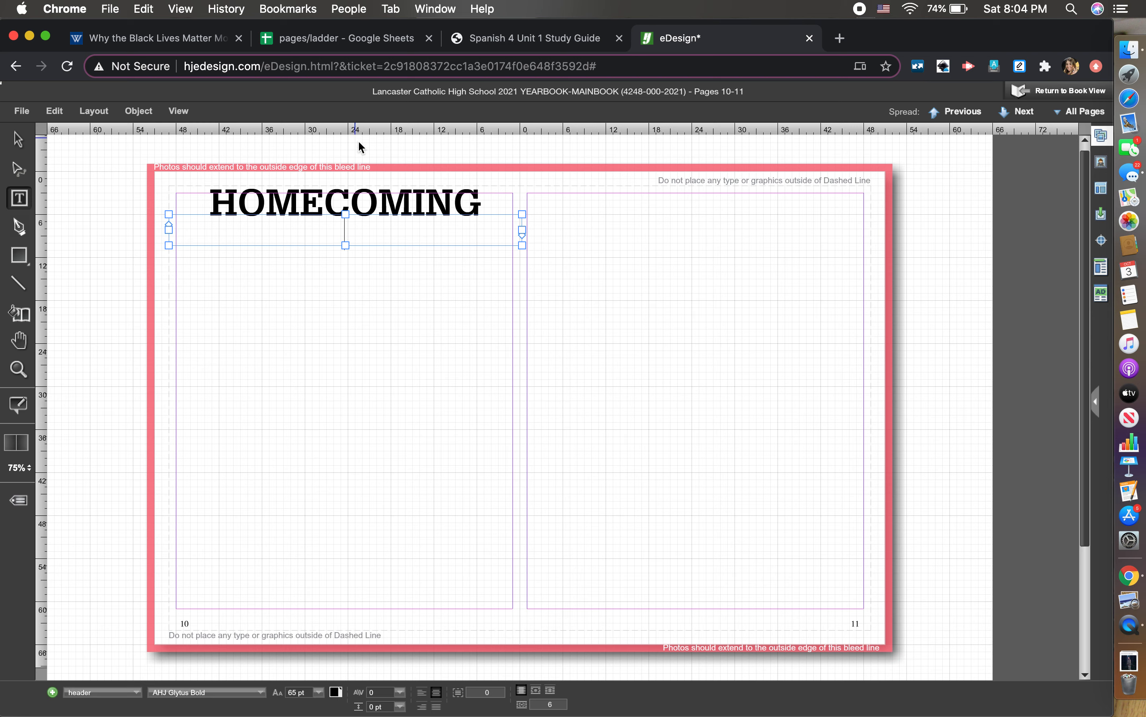
{"action": "type", "text": "YDFHUDSG"}
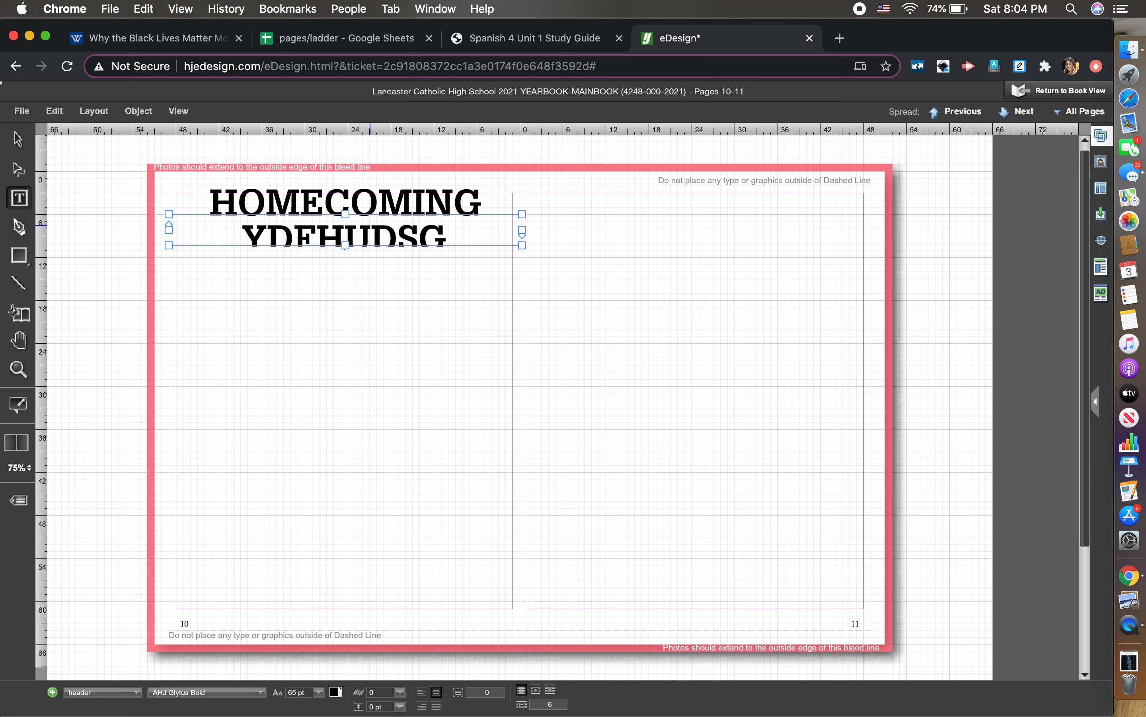
{"action": "key", "text": "BackSpace"}
{"action": "key", "text": "BackSpace"}
{"action": "key", "text": "BackSpace"}
{"action": "key", "text": "BackSpace"}
{"action": "key", "text": "BackSpace"}
{"action": "key", "text": "BackSpace"}
{"action": "key", "text": "BackSpace"}
{"action": "key", "text": "BackSpace"}
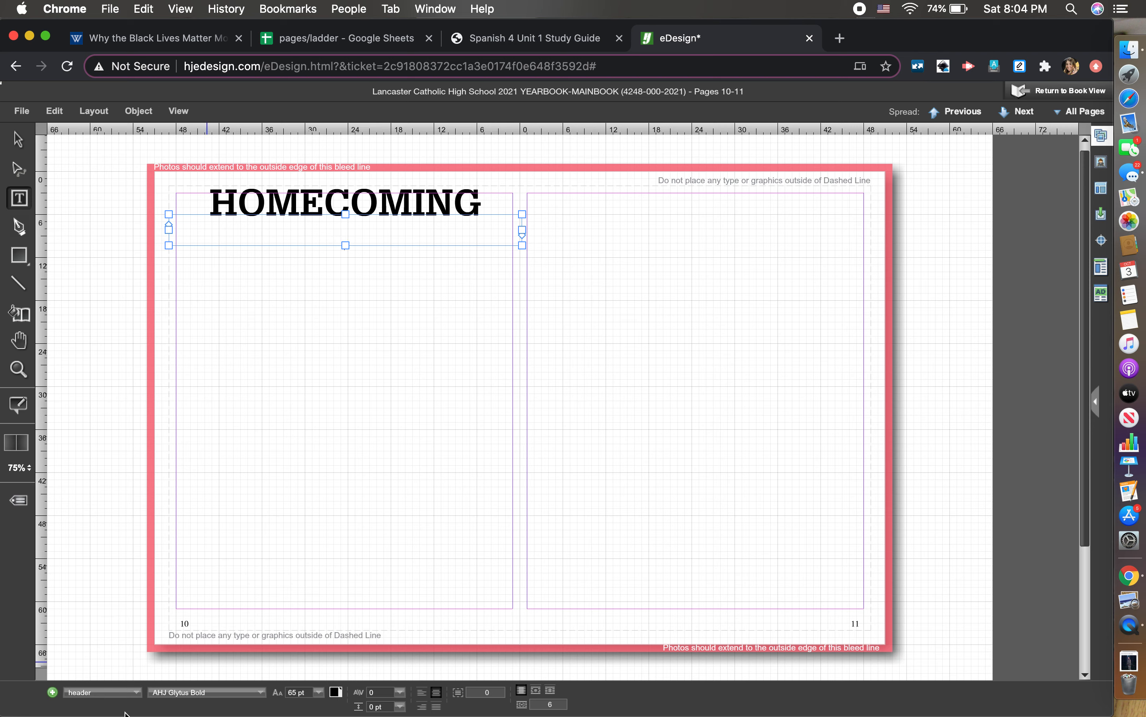
{"action": "left_click", "coordinate": [92, 695]}
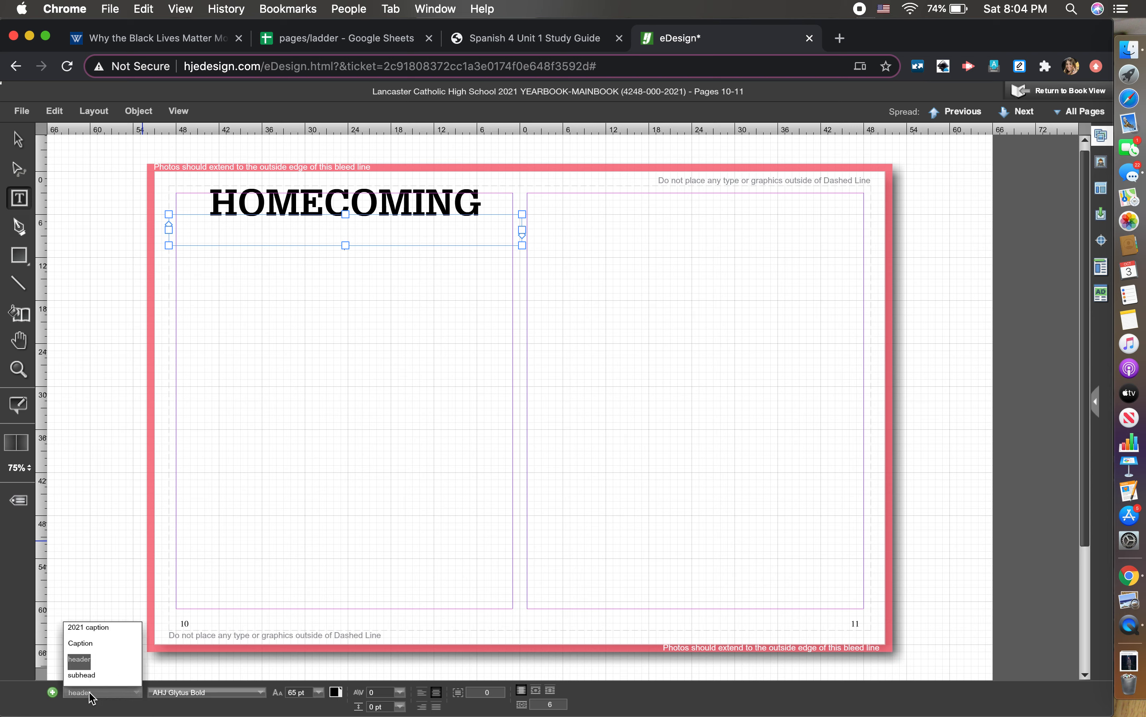
{"action": "left_click", "coordinate": [82, 675]}
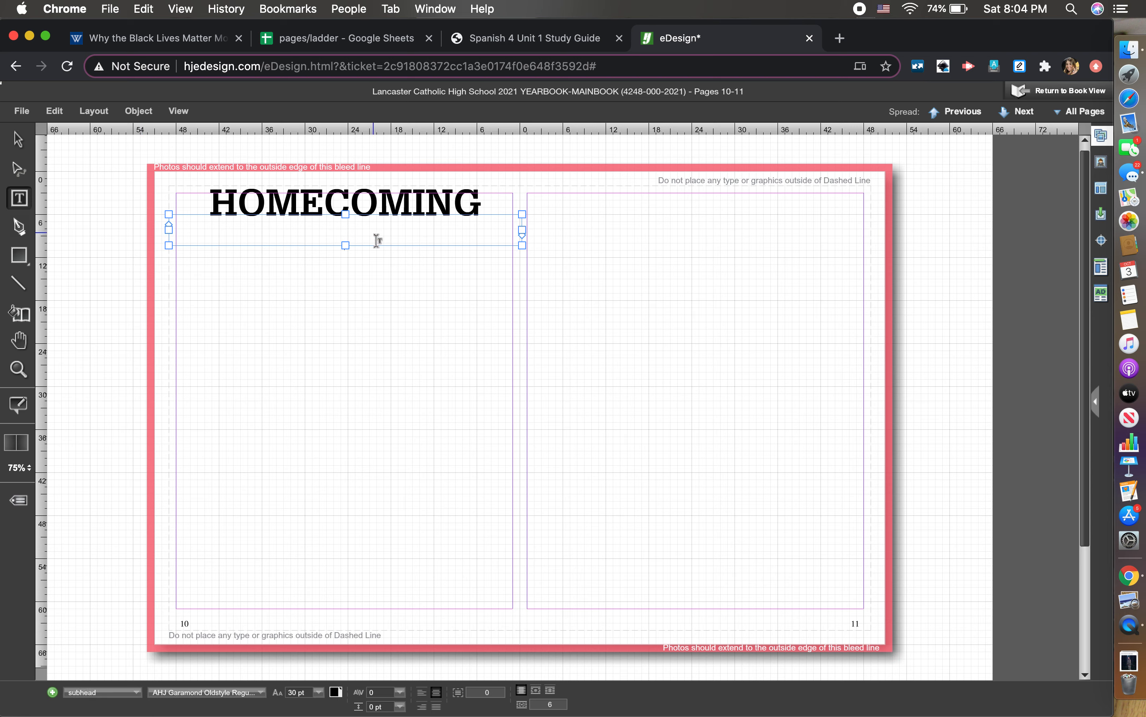
- Clear stray letters, type 'a night under the' on the second line, and select it
{"action": "type", "text": "UHWADSUFUD"}
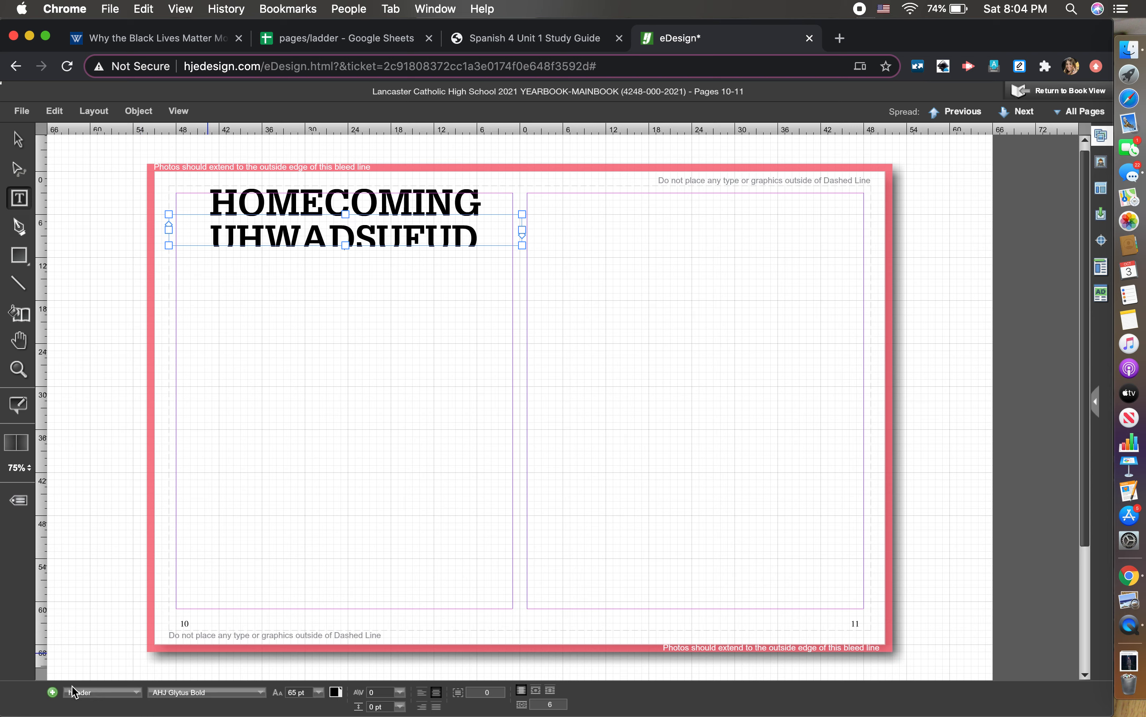
{"action": "key", "text": "BackSpace"}
{"action": "key", "text": "BackSpace"}
{"action": "key", "text": "BackSpace"}
{"action": "key", "text": "BackSpace"}
{"action": "key", "text": "BackSpace"}
{"action": "key", "text": "BackSpace"}
{"action": "key", "text": "BackSpace"}
{"action": "key", "text": "BackSpace"}
{"action": "key", "text": "BackSpace"}
{"action": "key", "text": "BackSpace"}
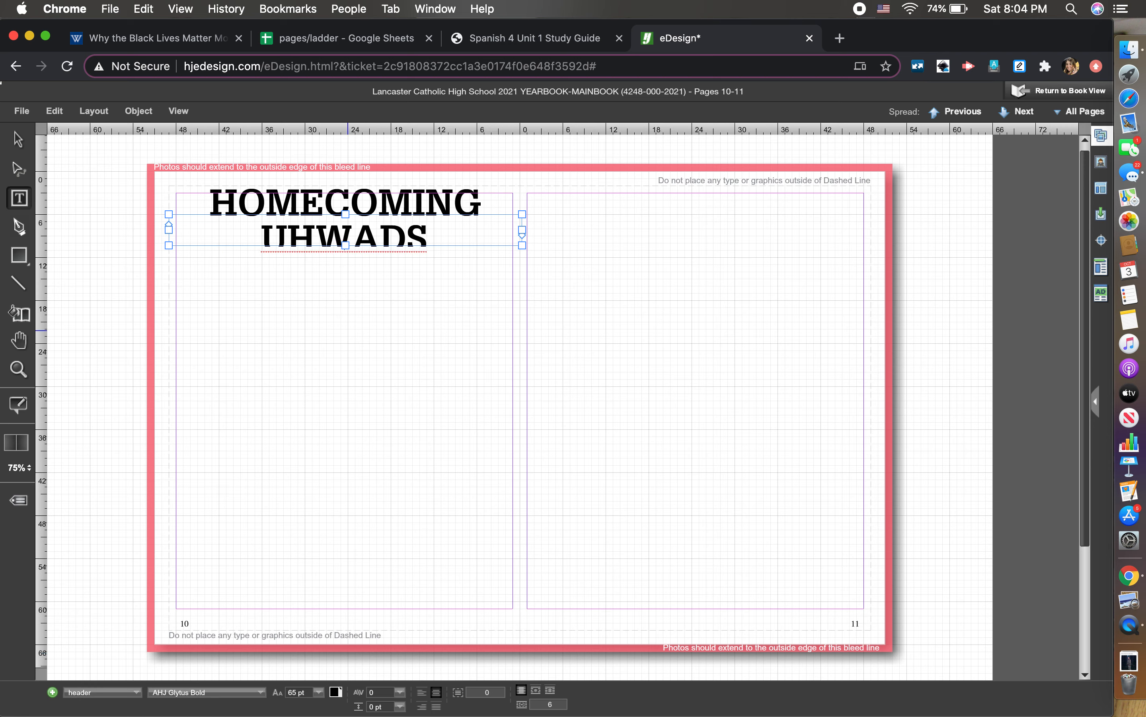
{"action": "type", "text": "A"}
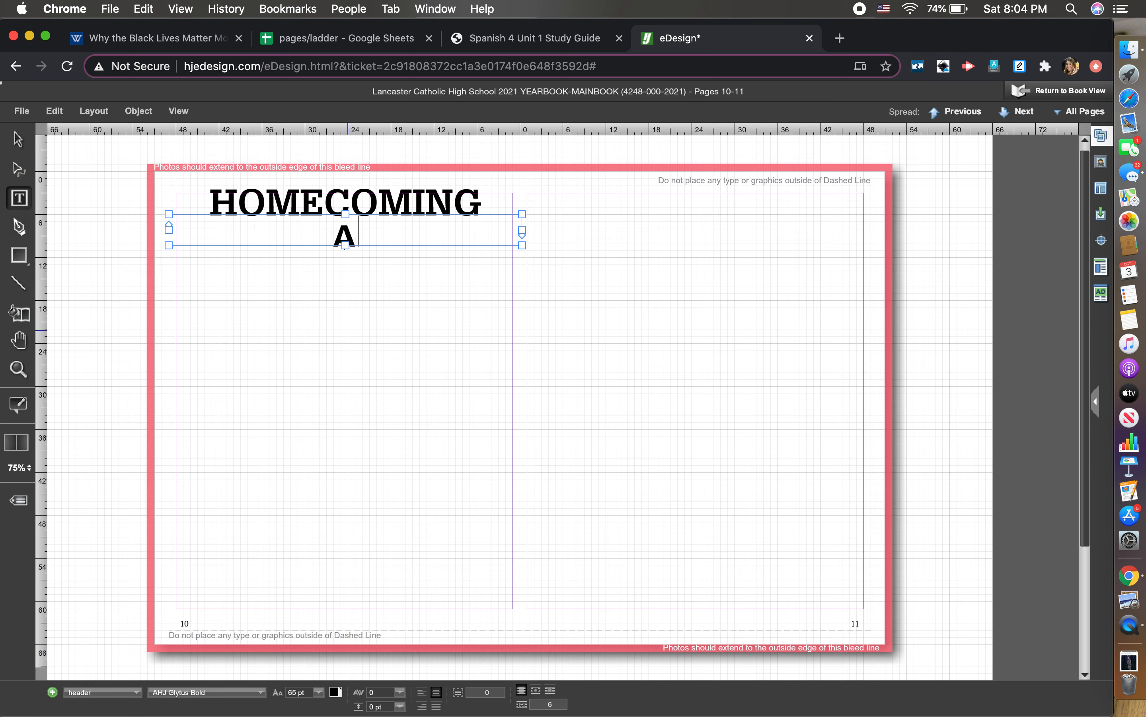
{"action": "key", "text": "BackSpace"}
{"action": "type", "text": "a nigh"}
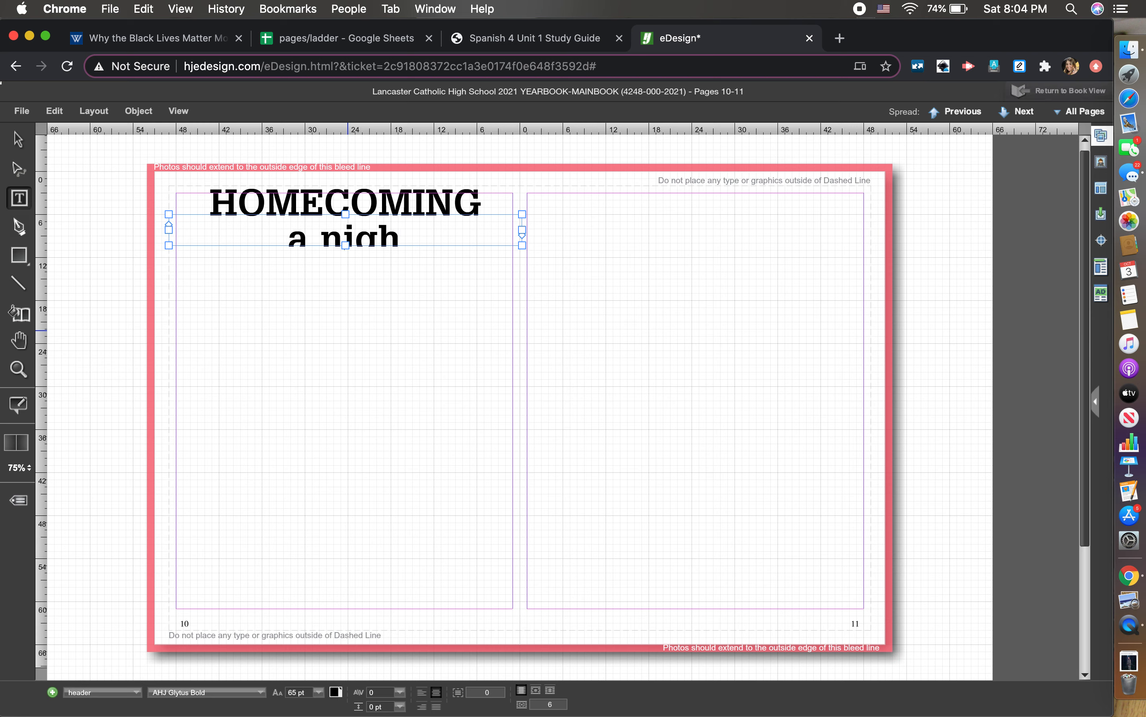
{"action": "type", "text": "t und"}
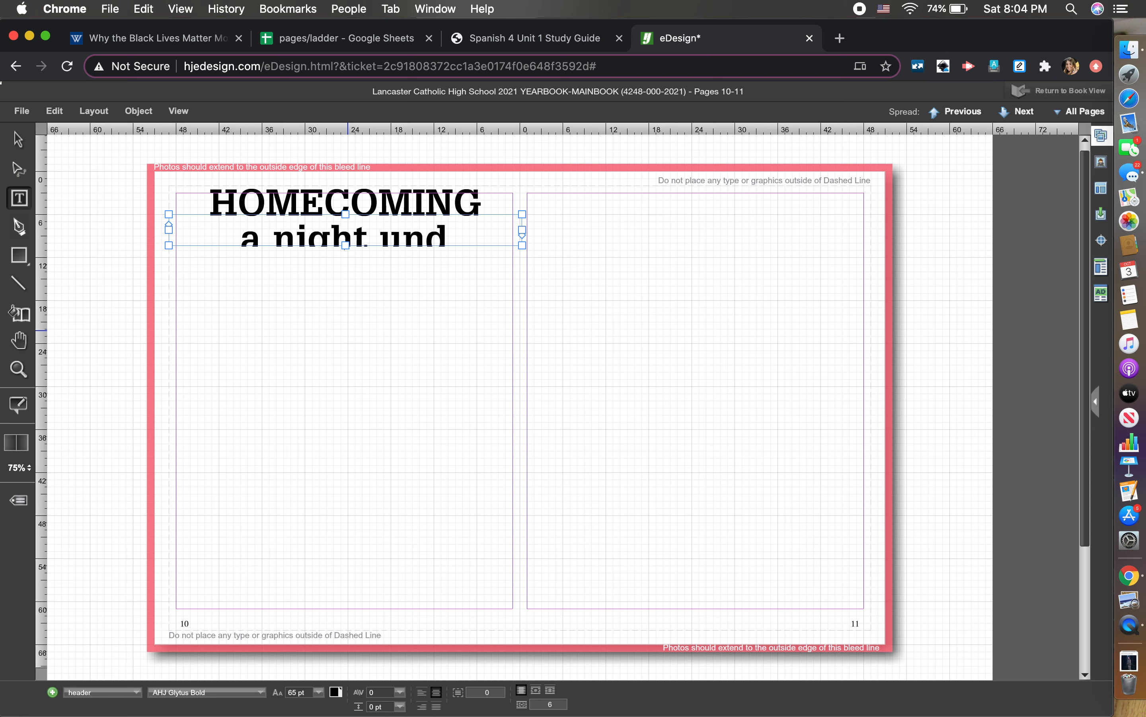
{"action": "type", "text": "er the"}
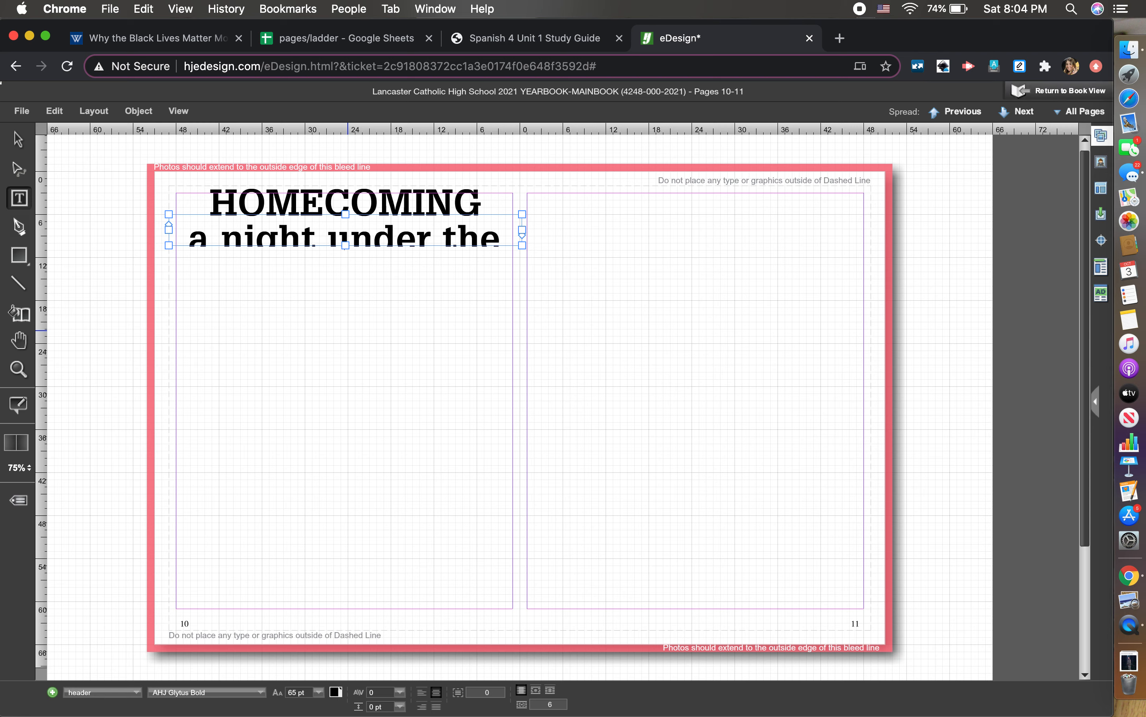
{"action": "key", "text": "super+a"}
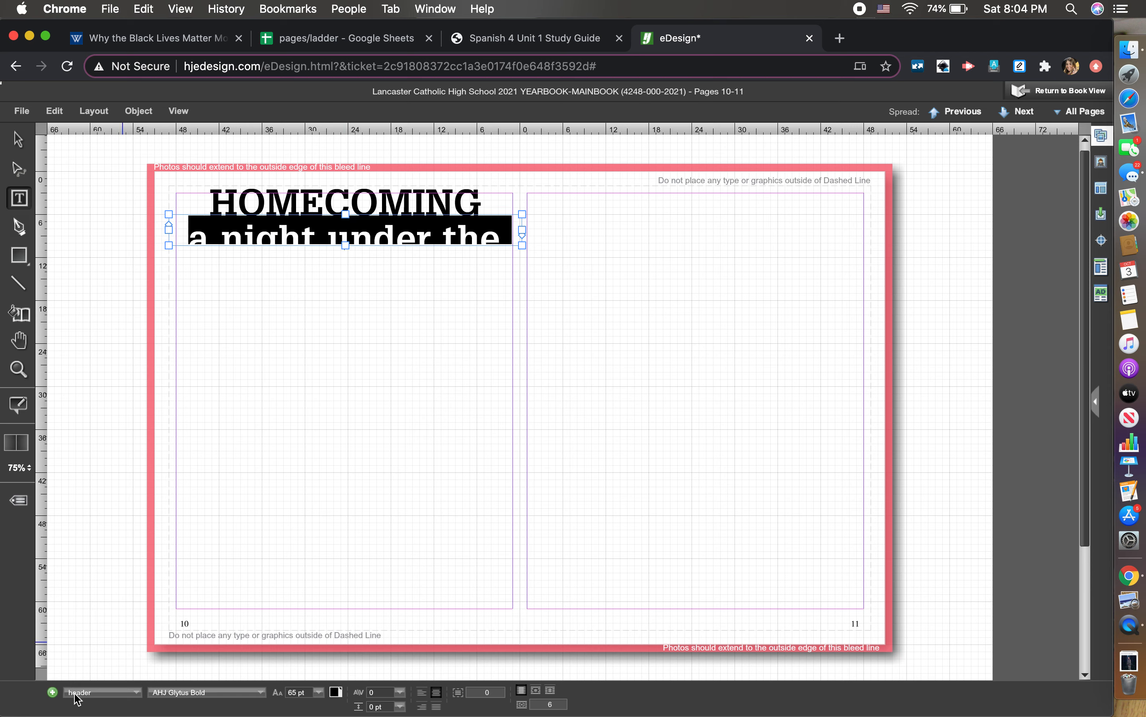
- Set the line to the 30 pt AHJ Garamond Oldstyle subhead, reading 'a night under the stars'
{"action": "left_click", "coordinate": [87, 689]}
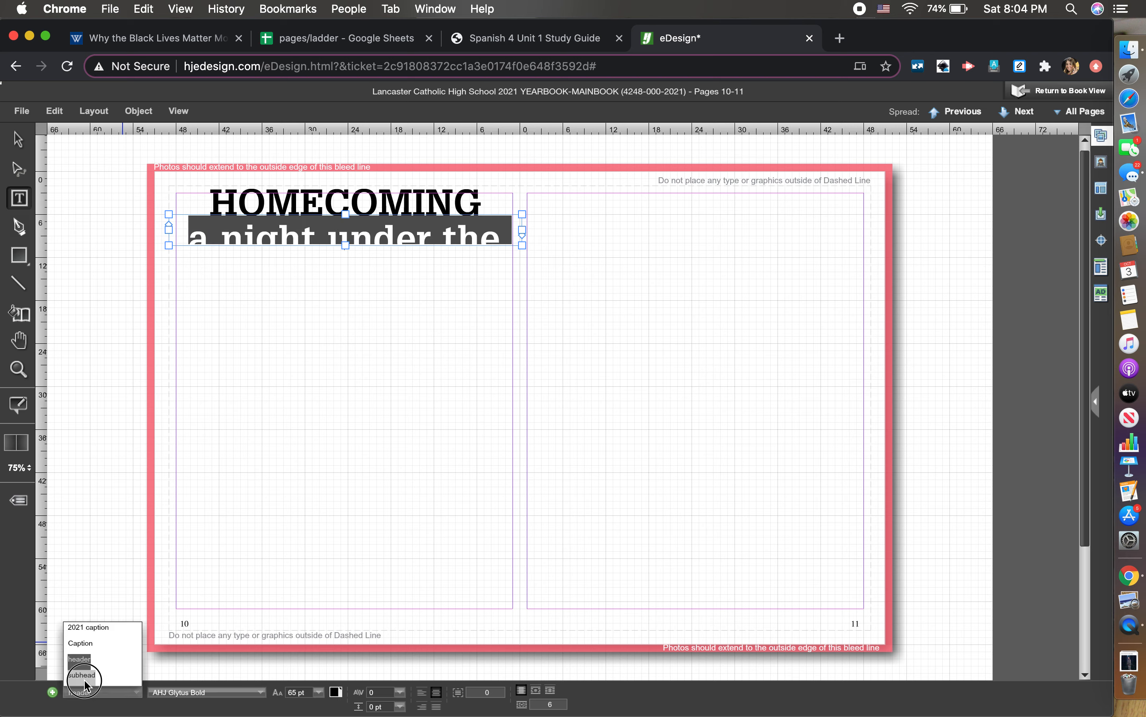
{"action": "left_click", "coordinate": [83, 674]}
{"action": "left_click", "coordinate": [341, 449]}
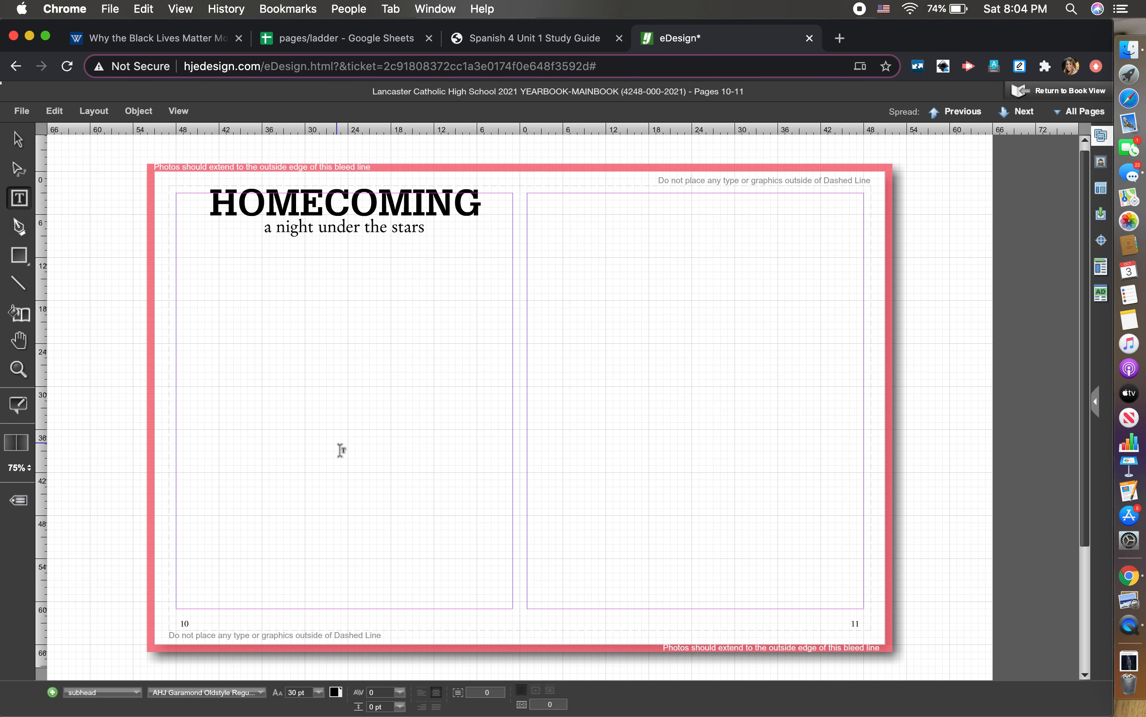
{"action": "left_click", "coordinate": [449, 232]}
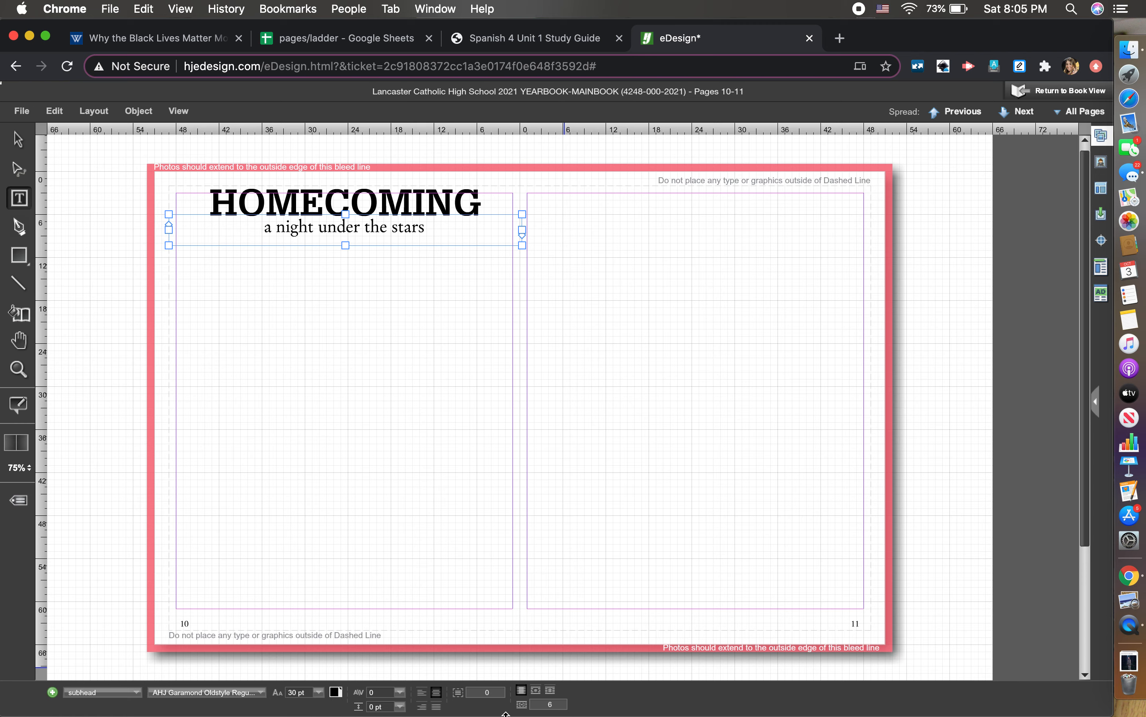
{"action": "left_click", "coordinate": [441, 679]}
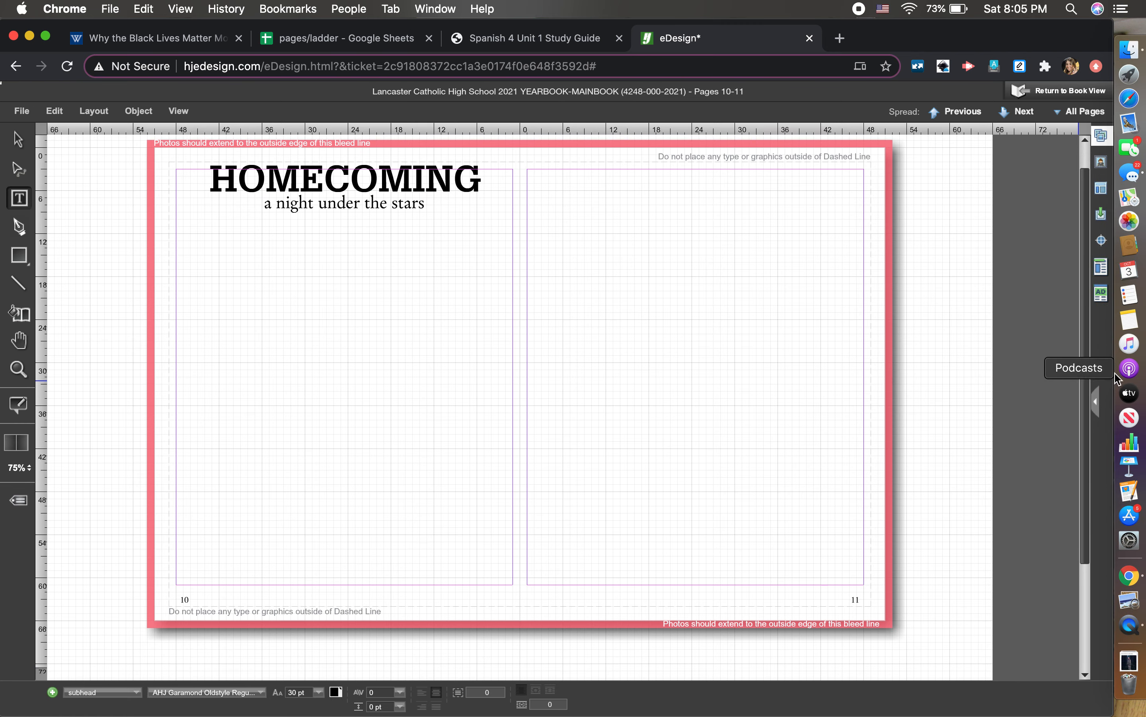
{"action": "scroll", "coordinate": [1075, 388], "scroll_direction": "up", "scroll_amount": 2}
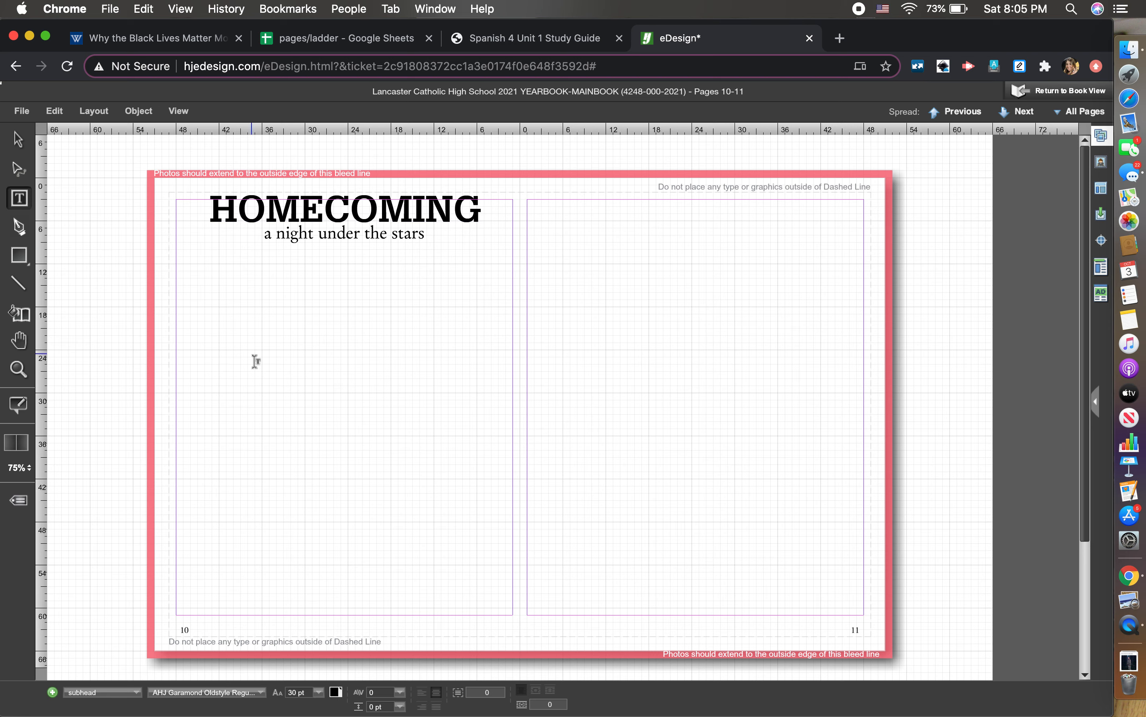
- Draw a text frame near the top of page 11 and apply the 2021 caption style
{"action": "left_click_drag", "start_coordinate": [591, 227], "coordinate": [792, 303]}
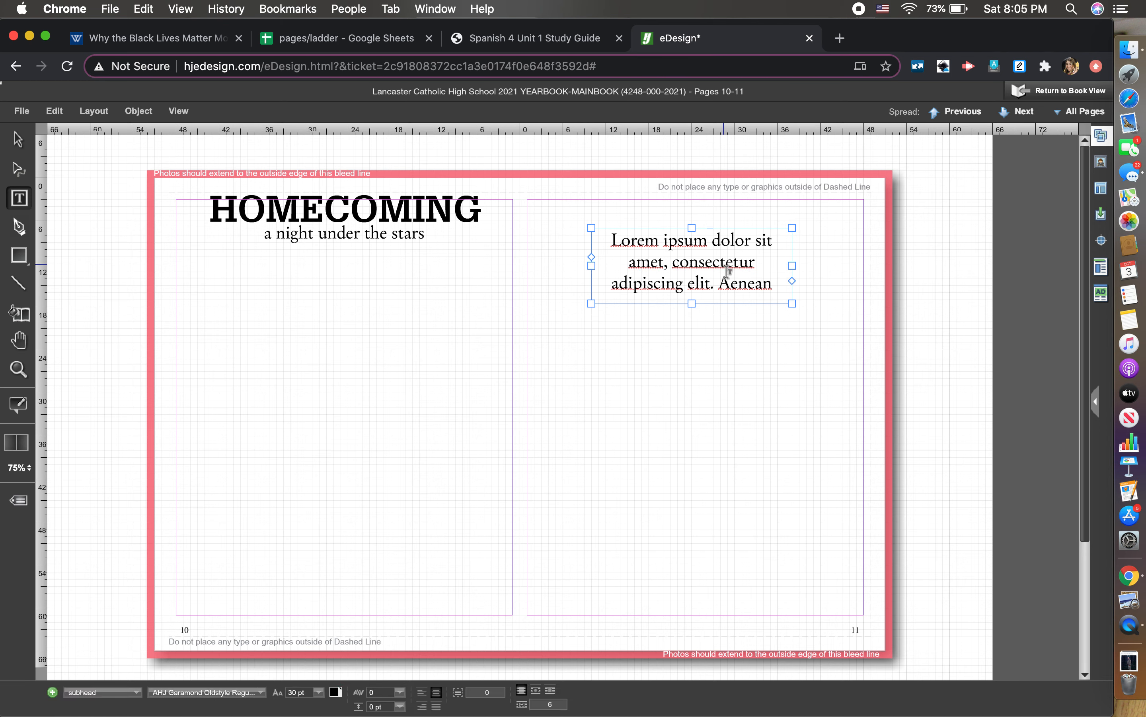
{"action": "key", "text": "super+a"}
{"action": "key", "text": "BackSpace"}
{"action": "type", "text": "ufegu23jebwejb"}
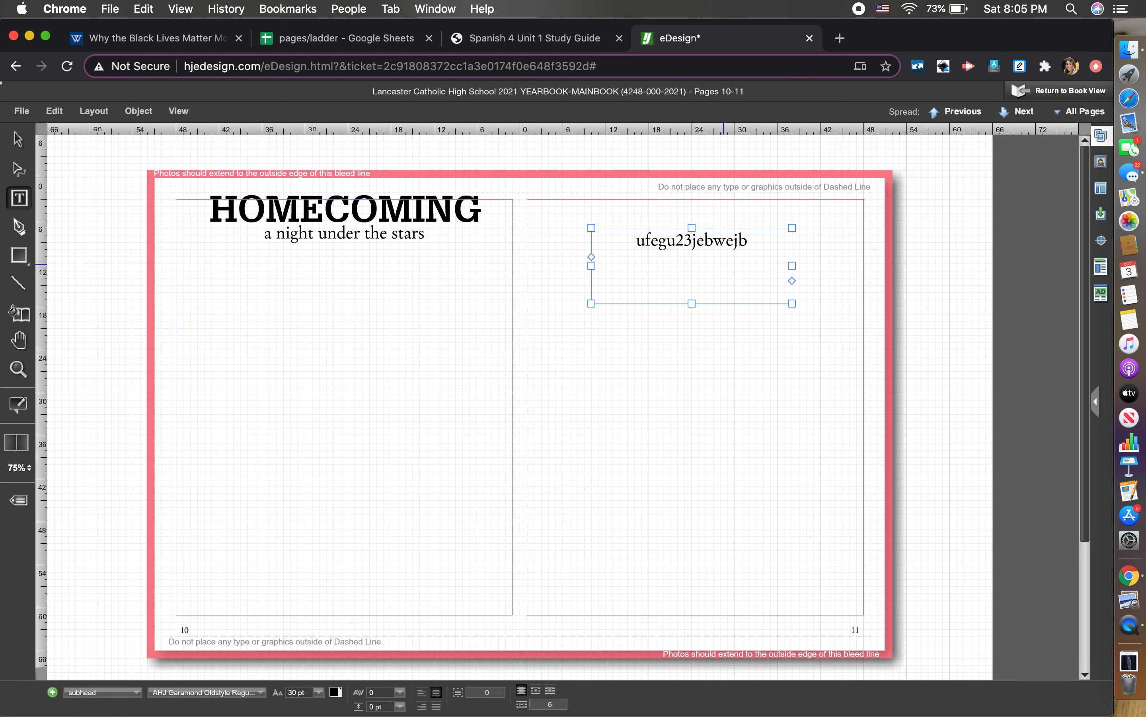
{"action": "key", "text": "super+a"}
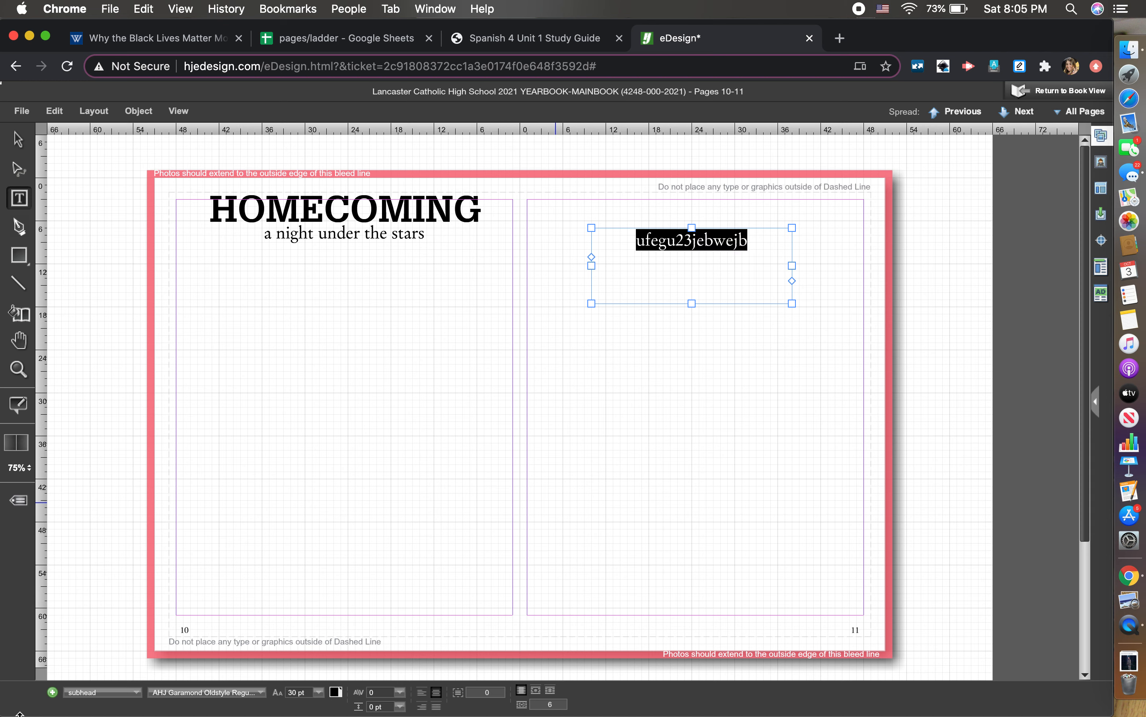
{"action": "left_click", "coordinate": [84, 692]}
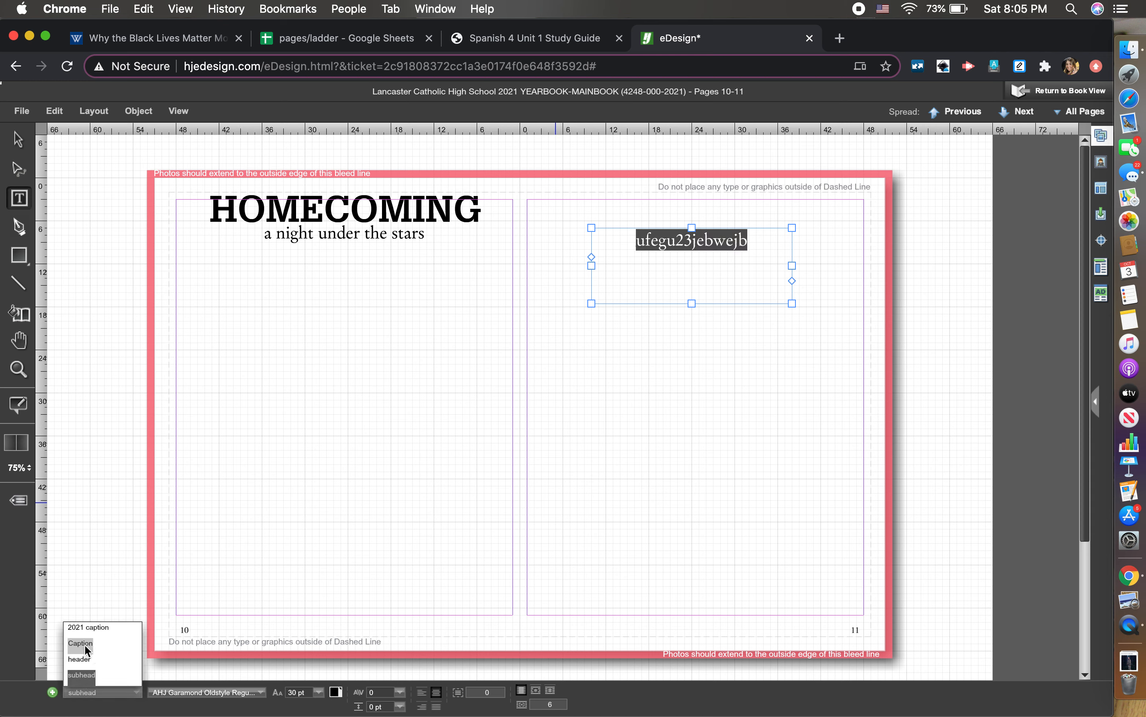
{"action": "left_click", "coordinate": [112, 642]}
{"action": "left_click", "coordinate": [89, 631]}
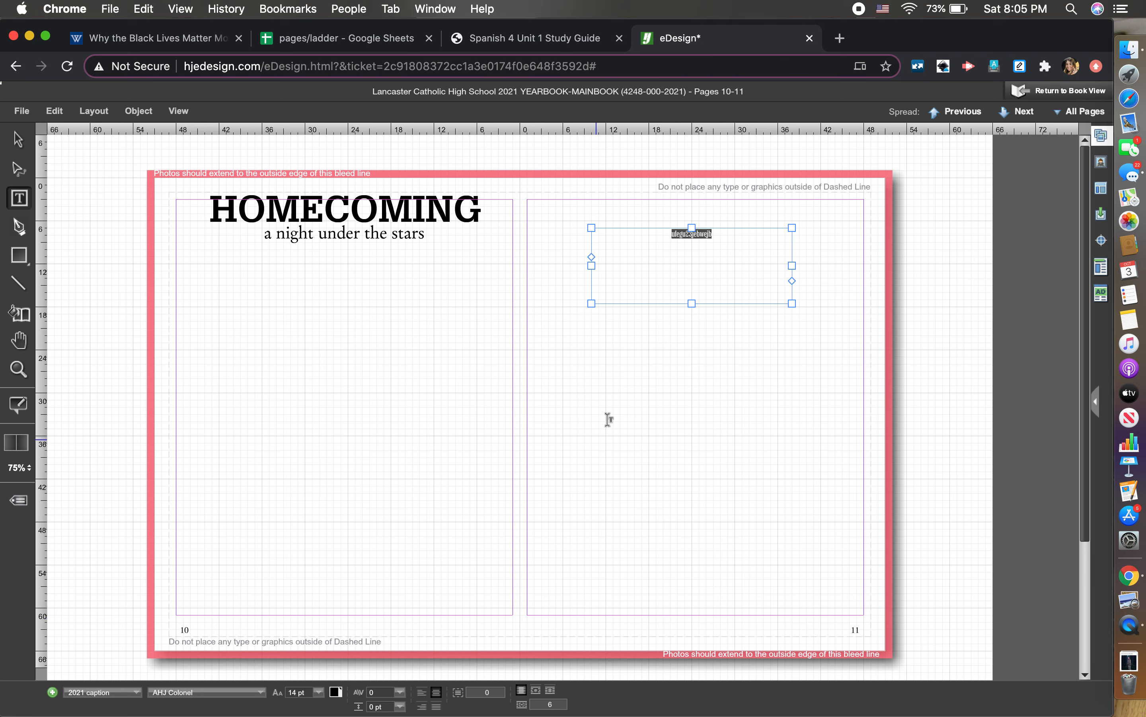
{"action": "left_click", "coordinate": [610, 406]}
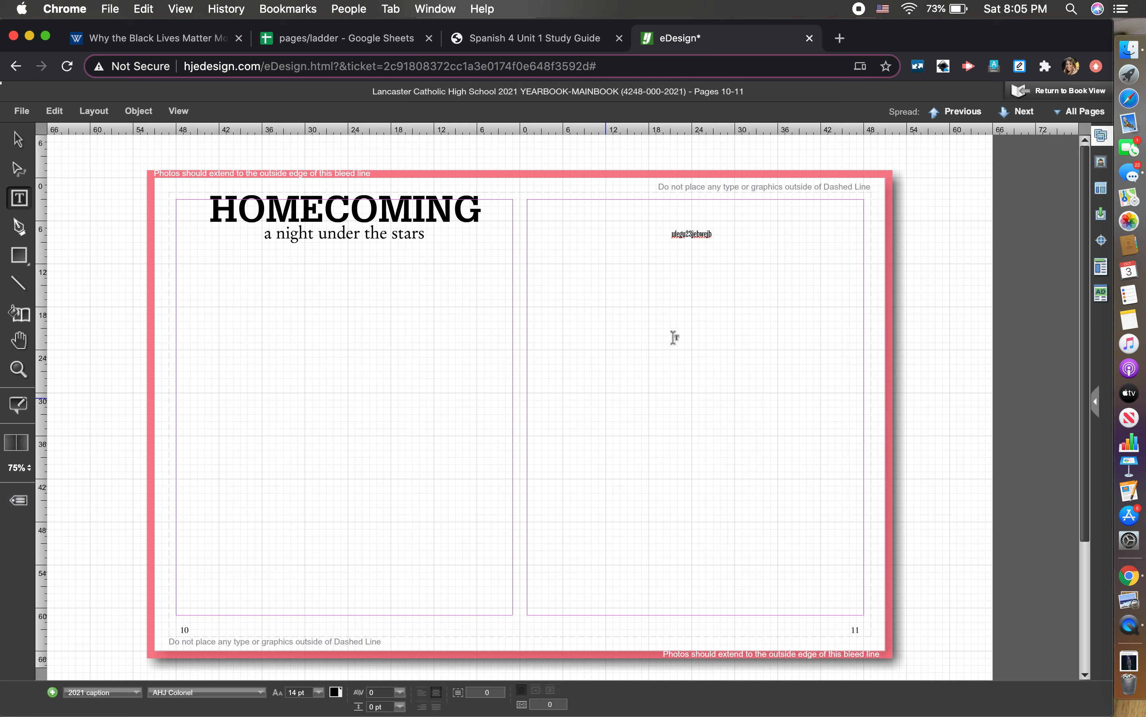
- Replace the caption placeholder with the student's name followed by ', 12'
{"action": "left_click", "coordinate": [709, 242]}
{"action": "left_click_drag", "start_coordinate": [732, 243], "coordinate": [663, 235]}
{"action": "key", "text": "BackSpace"}
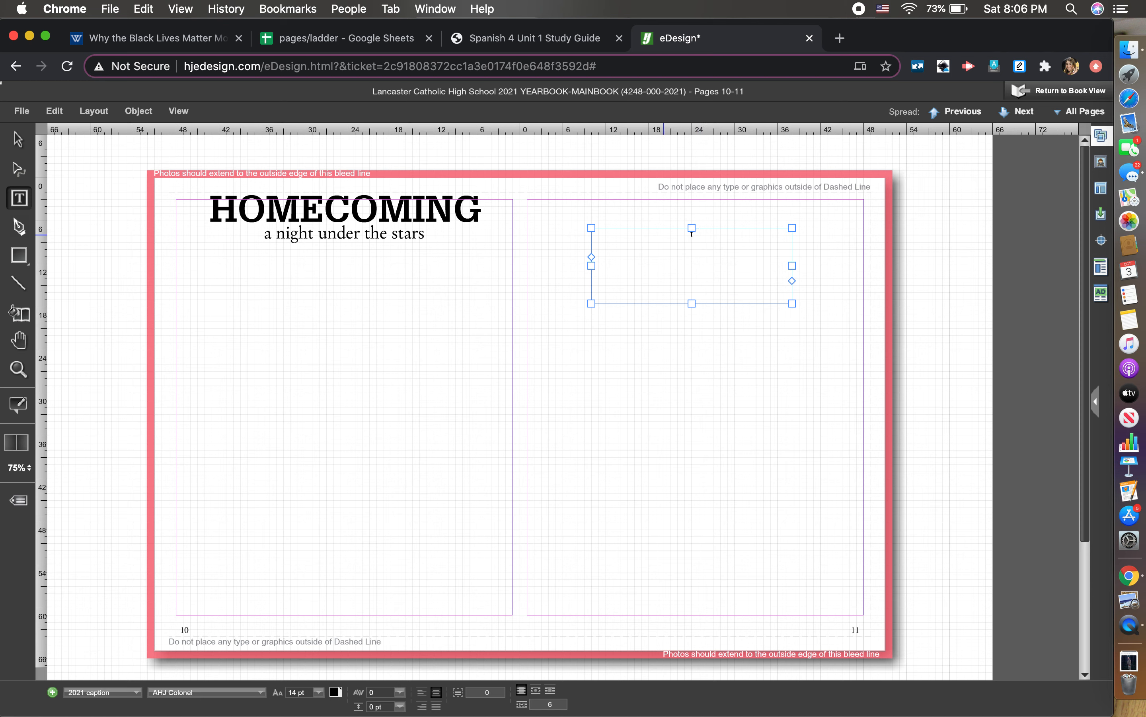
{"action": "left_click", "coordinate": [747, 333]}
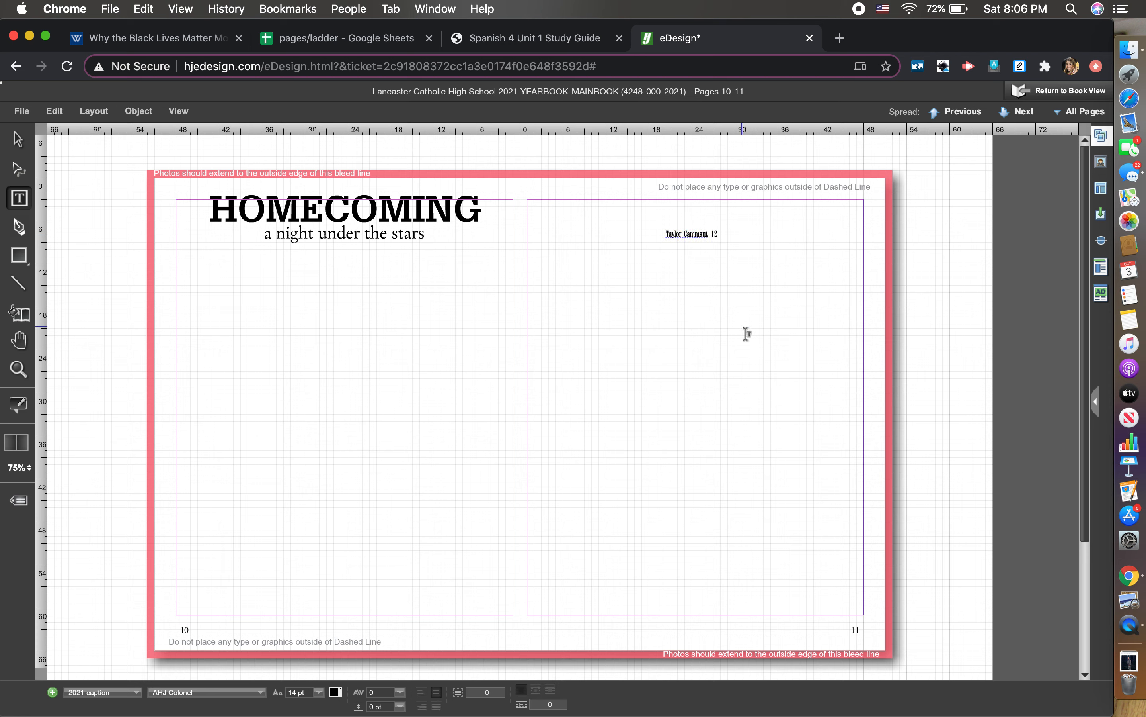
{"action": "left_click", "coordinate": [432, 236]}
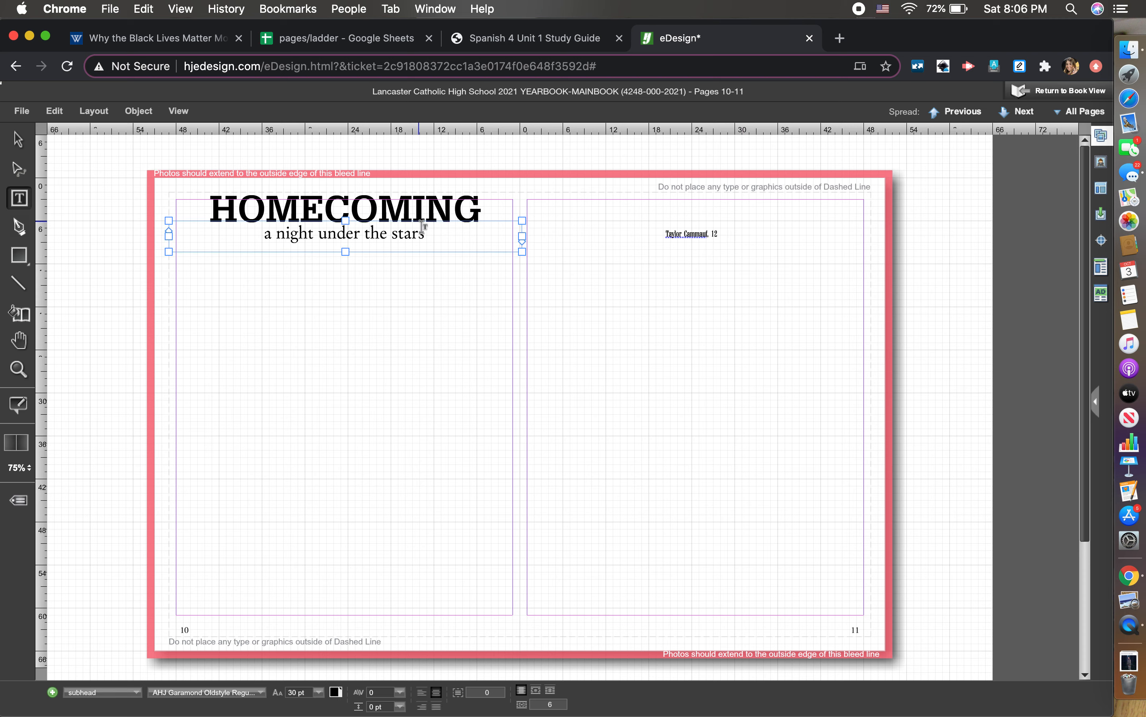
{"action": "left_click", "coordinate": [730, 245]}
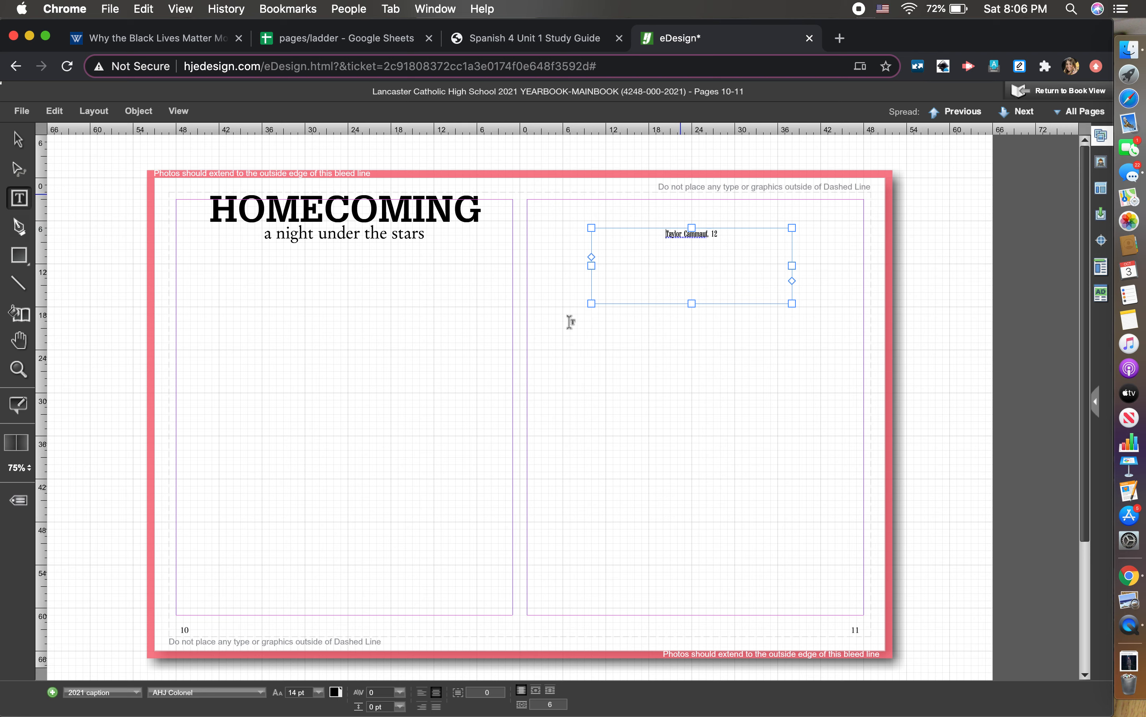
{"action": "left_click", "coordinate": [420, 234]}
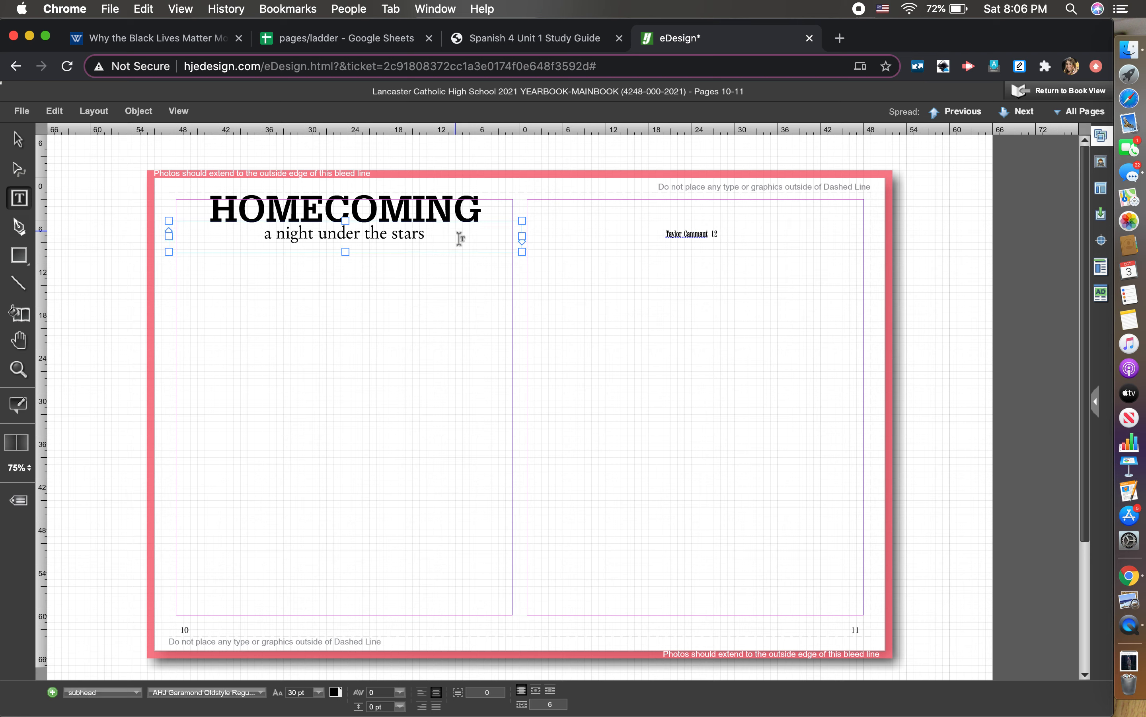
{"action": "left_click", "coordinate": [99, 692]}
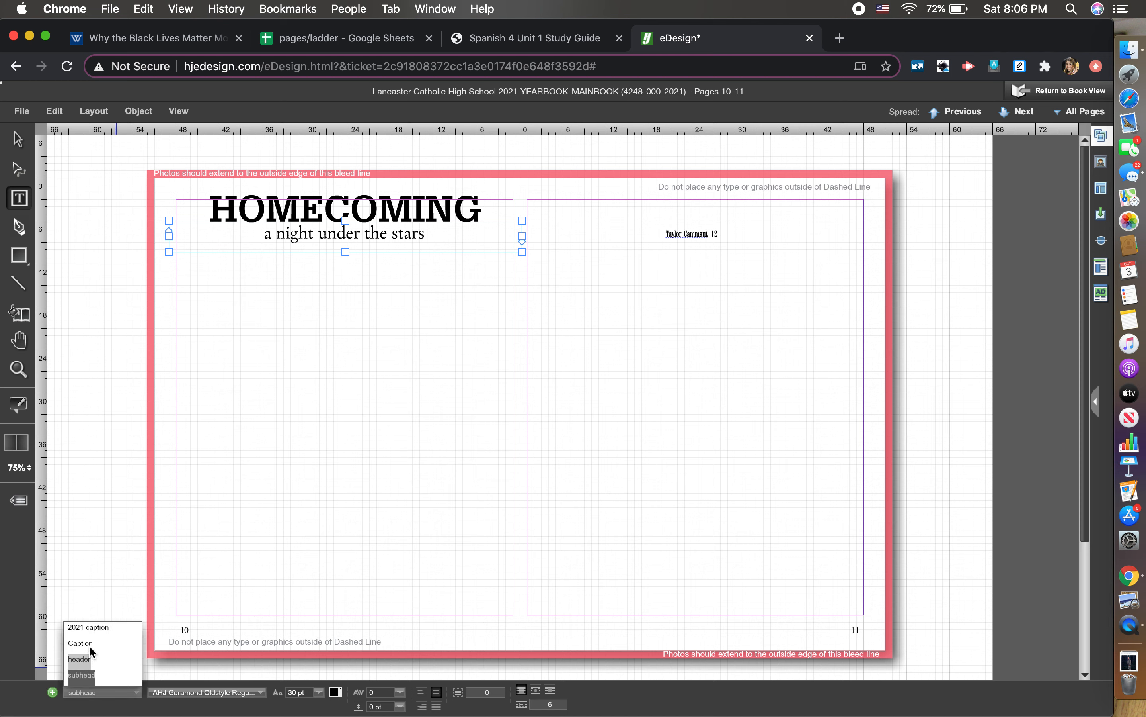
{"action": "left_click", "coordinate": [398, 415]}
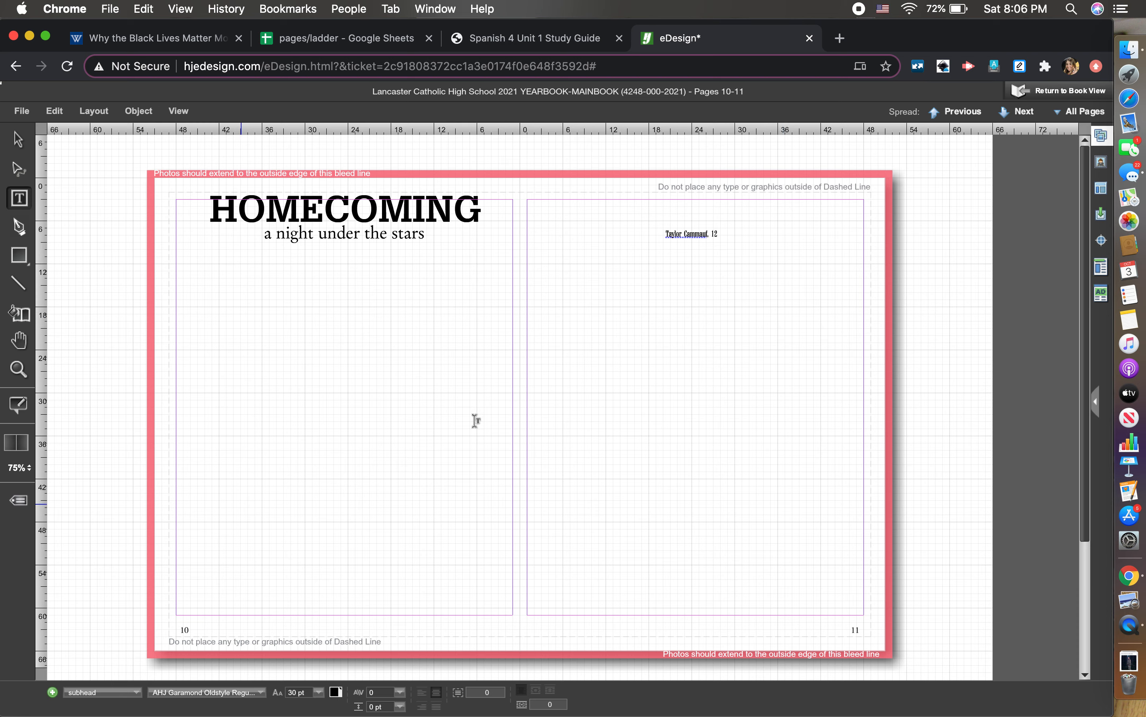
{"action": "left_click", "coordinate": [418, 235]}
{"action": "left_click", "coordinate": [528, 320]}
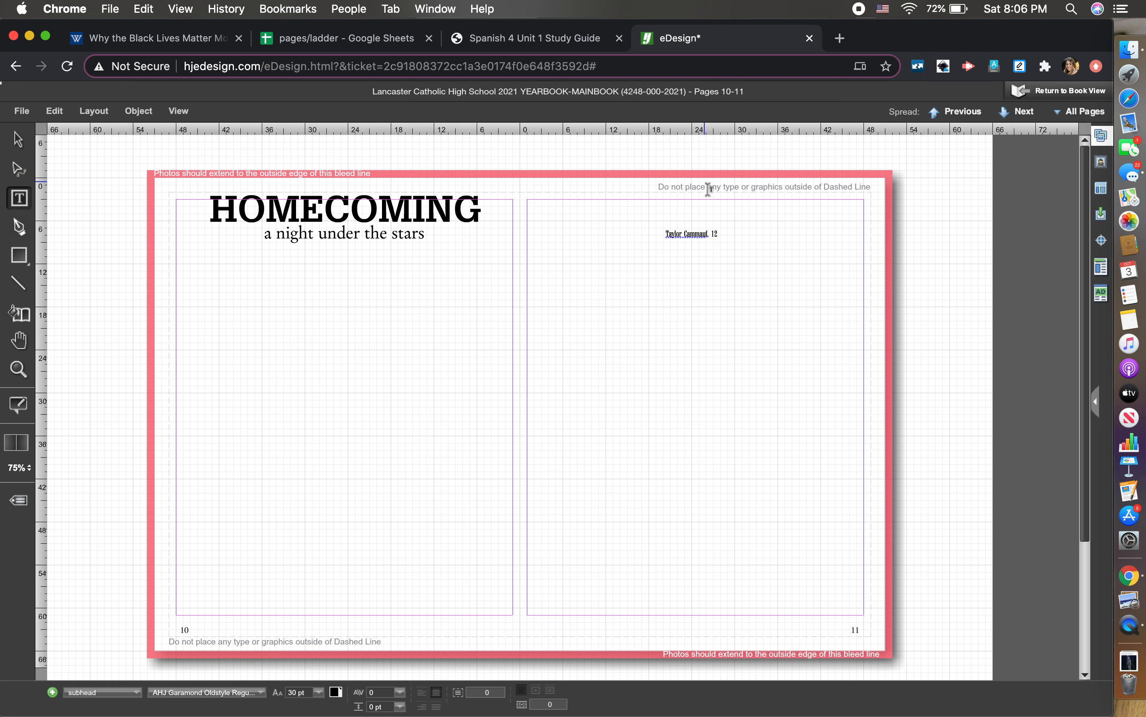